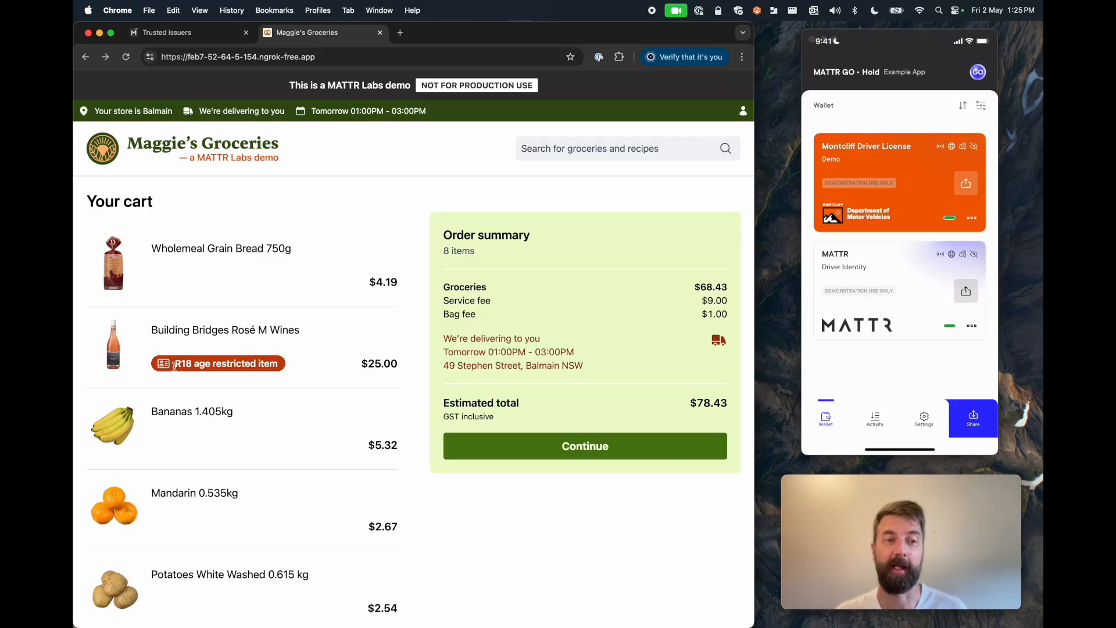
Step: Continue from the cart to the age check and choose to share a digital ID from a wallet
click(548, 457)
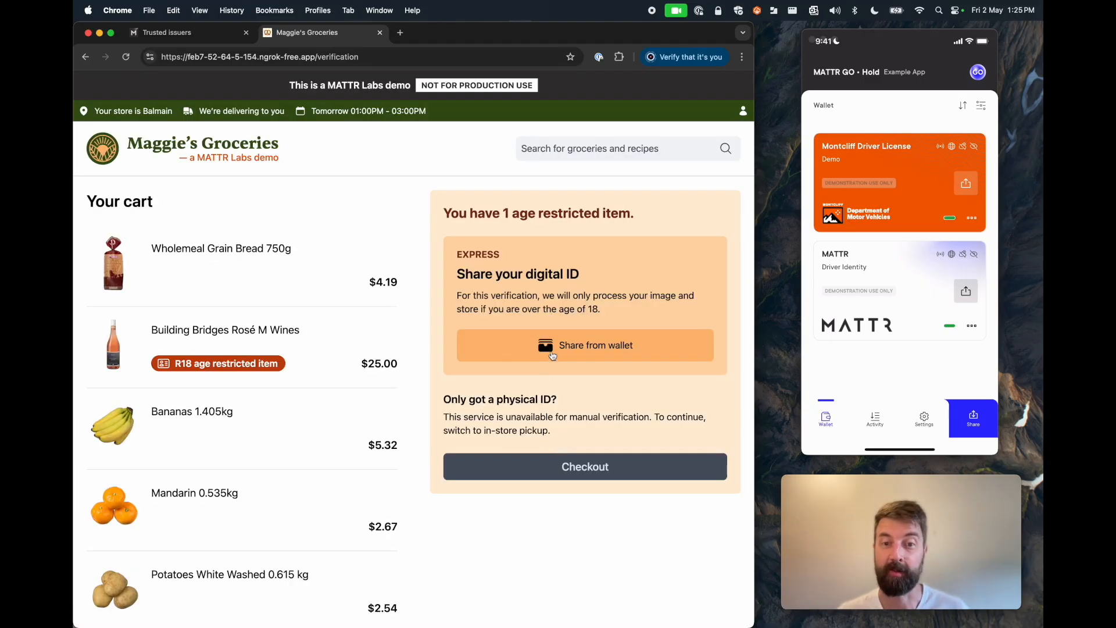
click(550, 353)
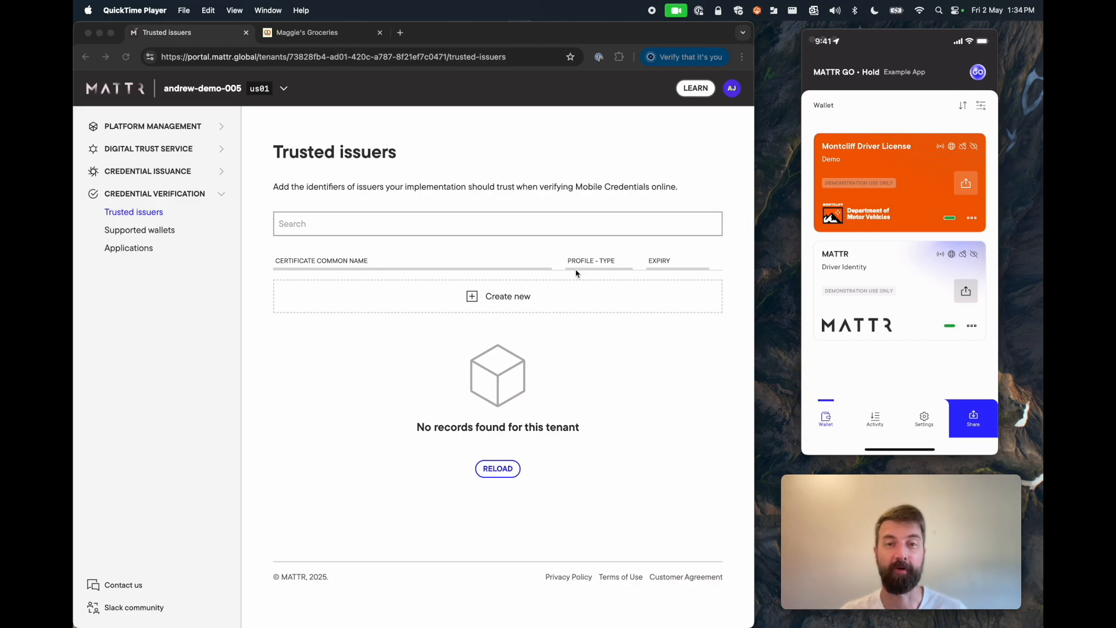
Step: Upload the Montcliff DMV IACA .pem certificate as a new trusted issuer, then return to the list
click(563, 356)
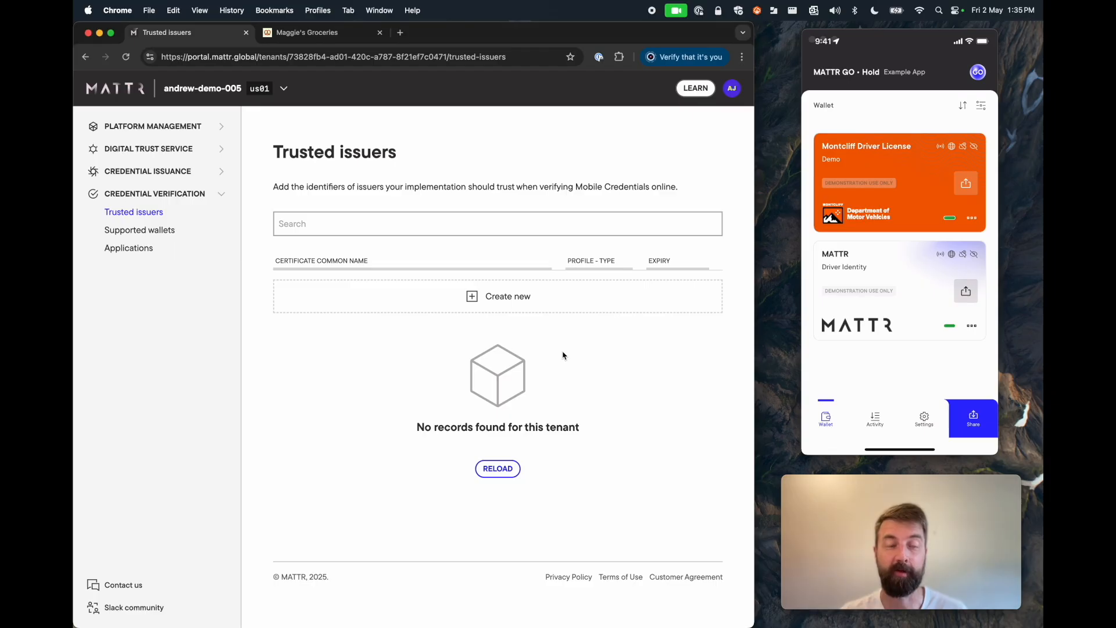
click(161, 129)
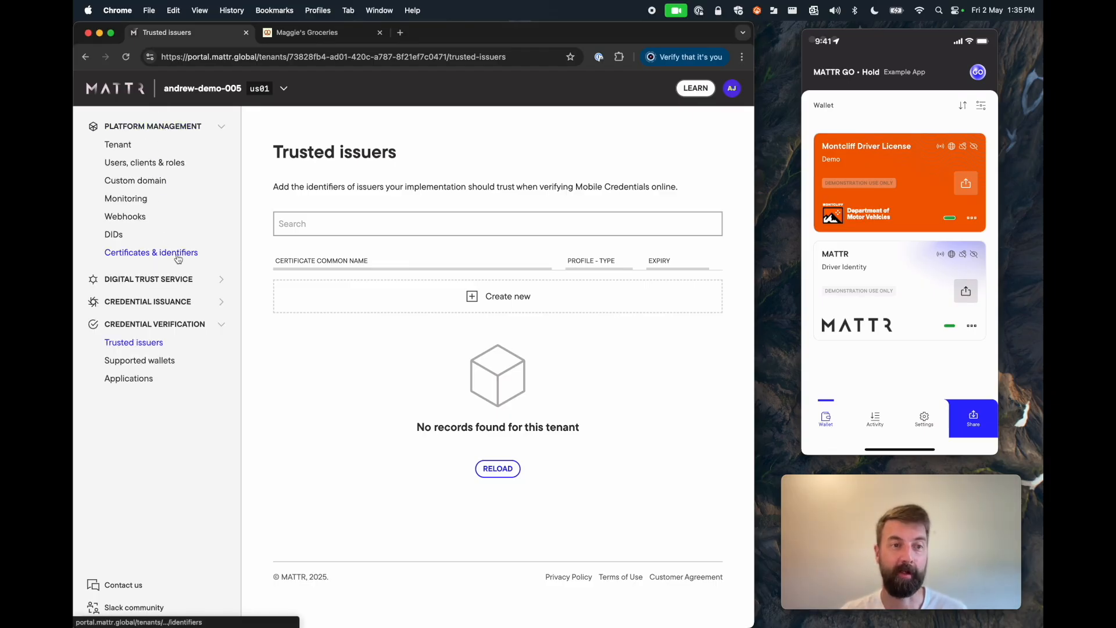
click(338, 294)
click(406, 379)
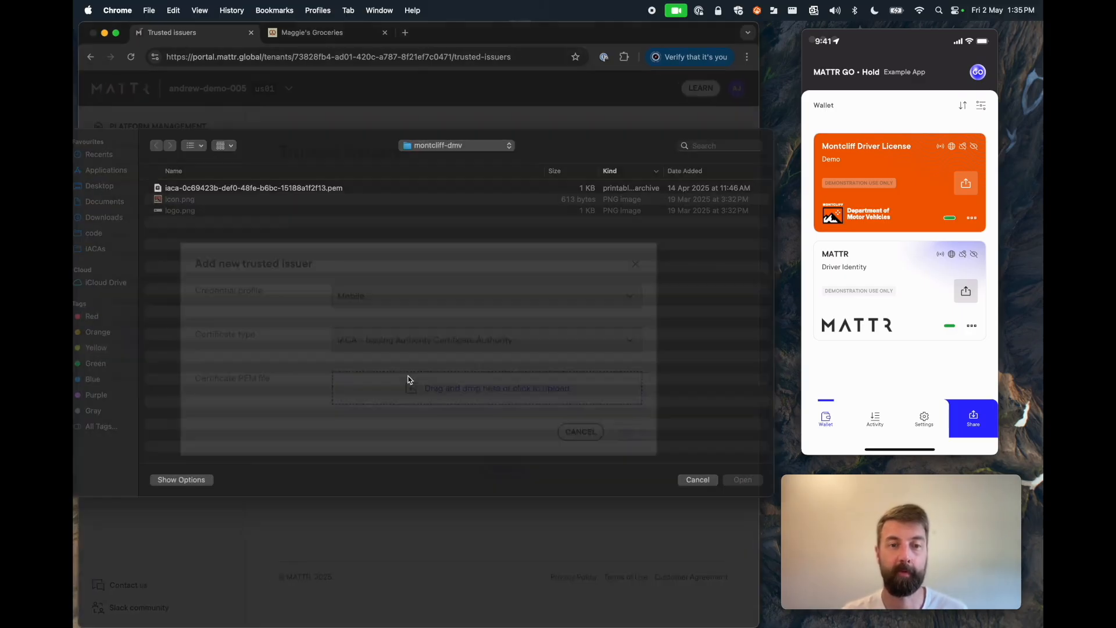
double_click(305, 202)
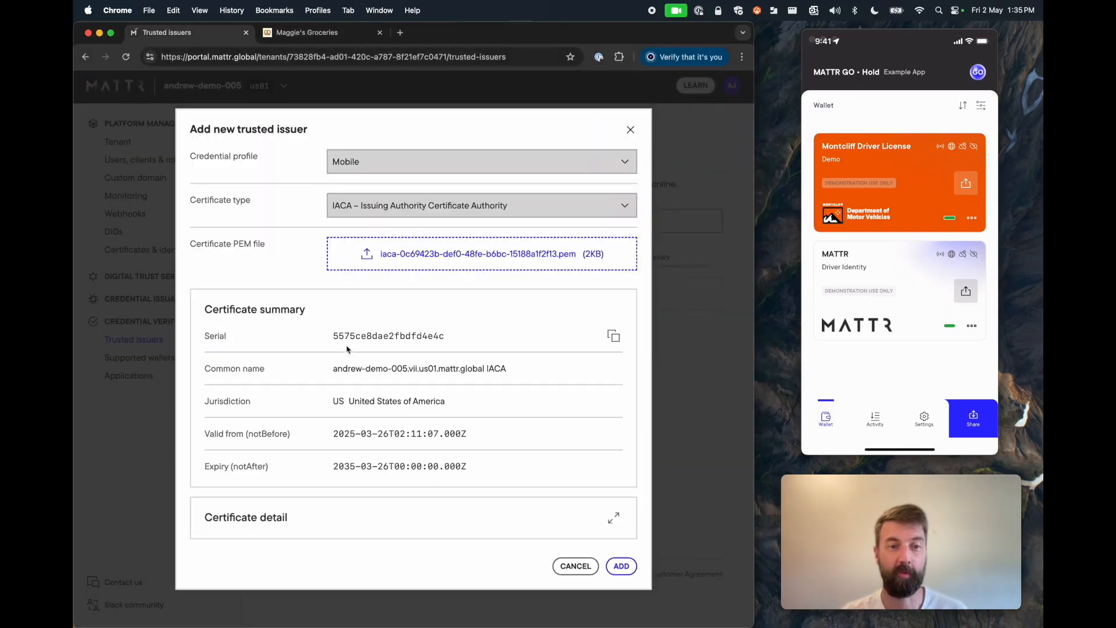
click(621, 566)
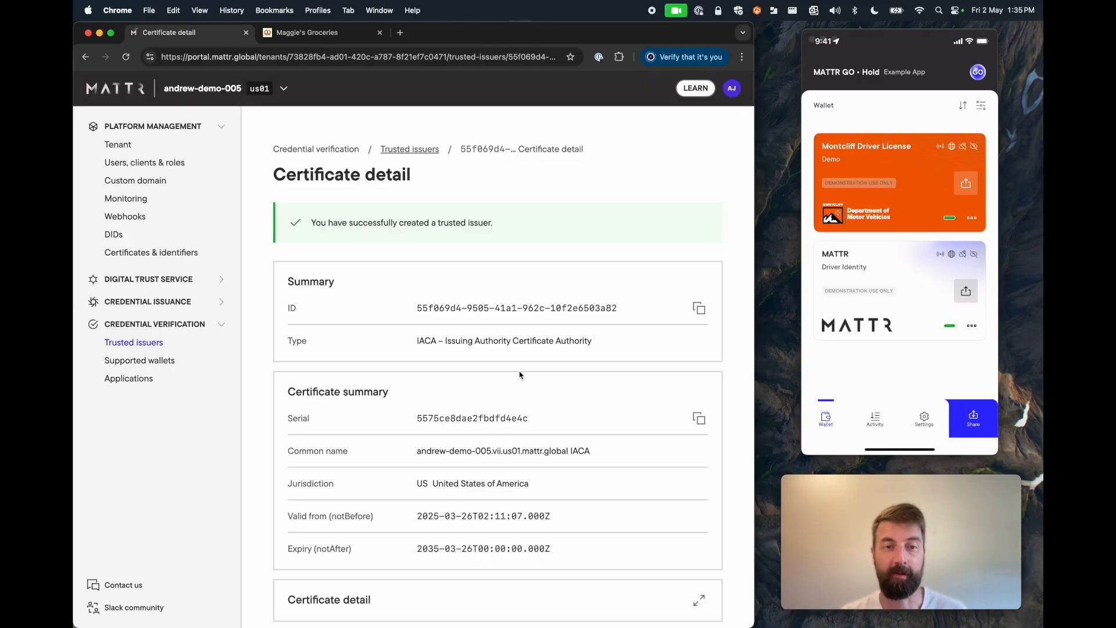
click(410, 151)
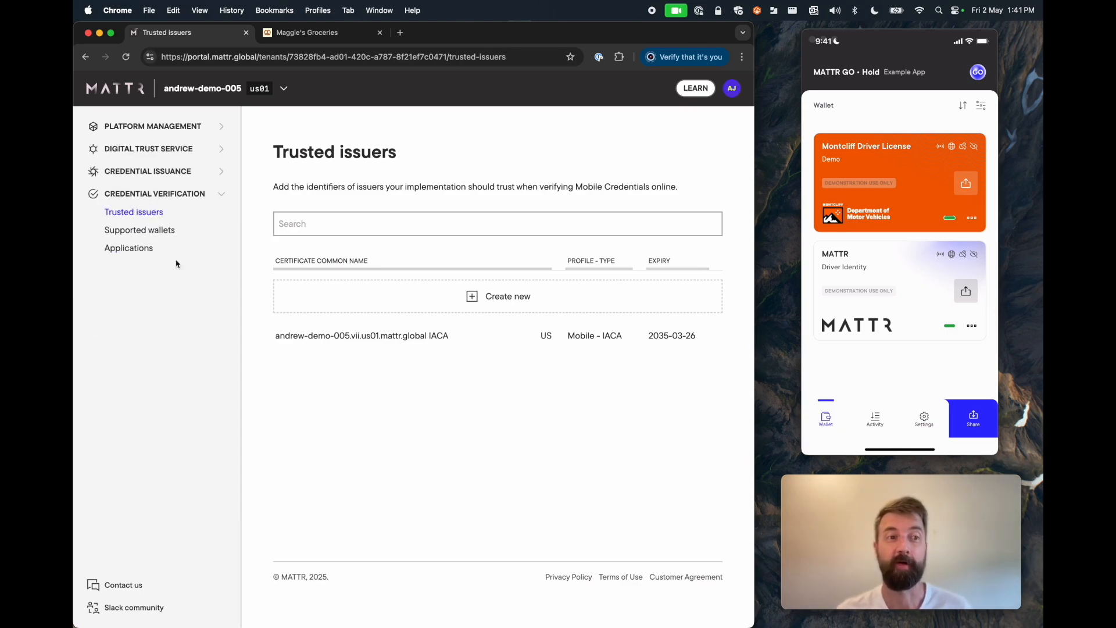
Step: Create a new Credential Verification application named 'Maggie's Groceries'
click(142, 250)
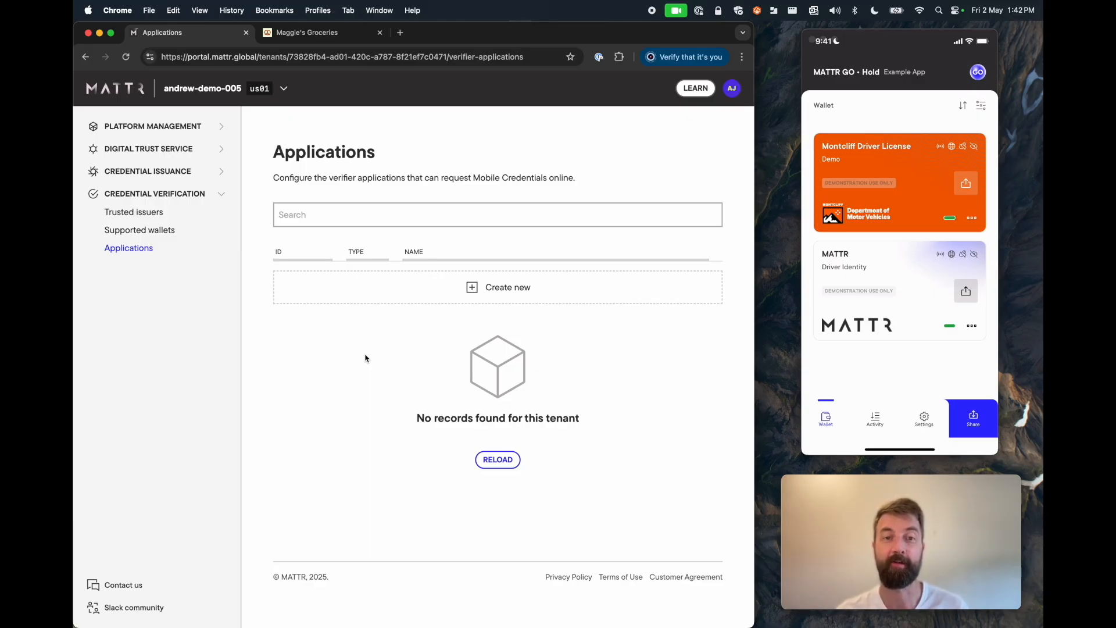
click(480, 297)
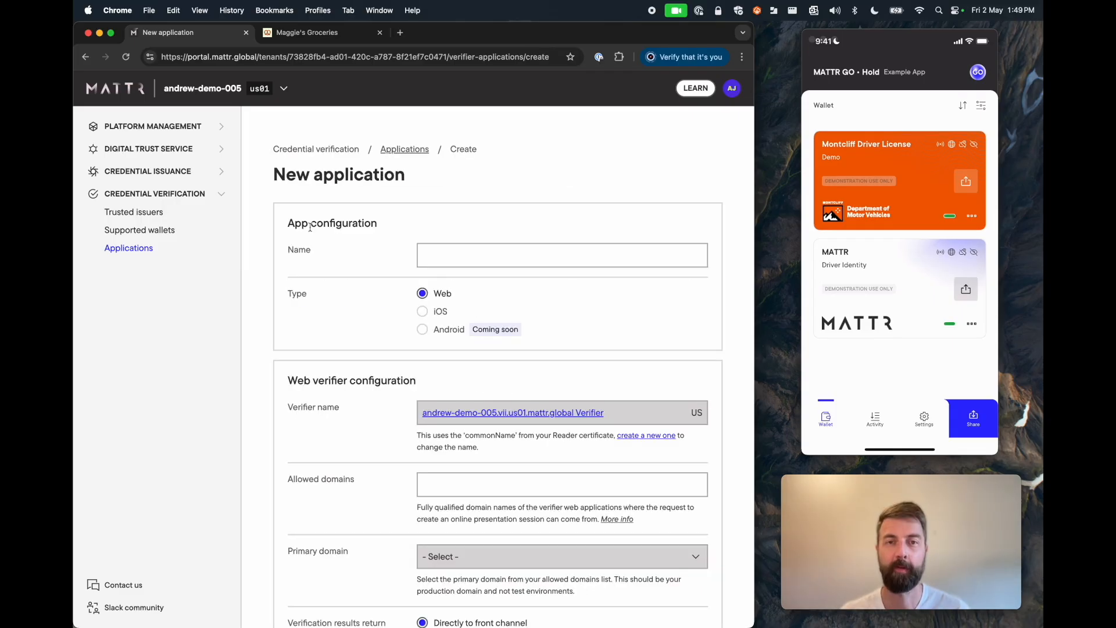
click(469, 252)
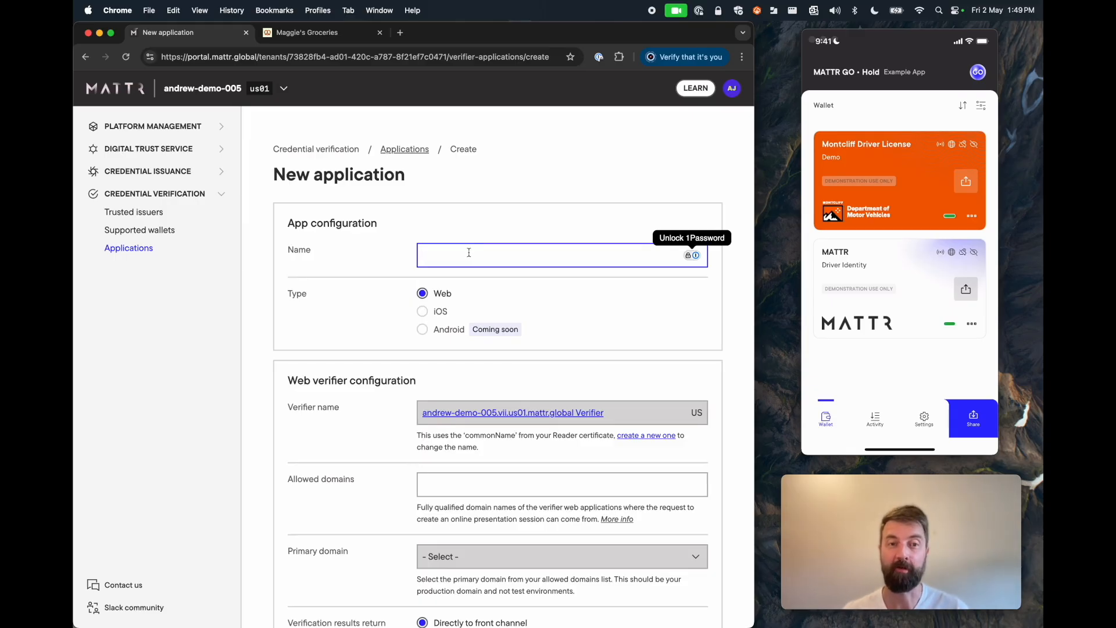
text(Magg)
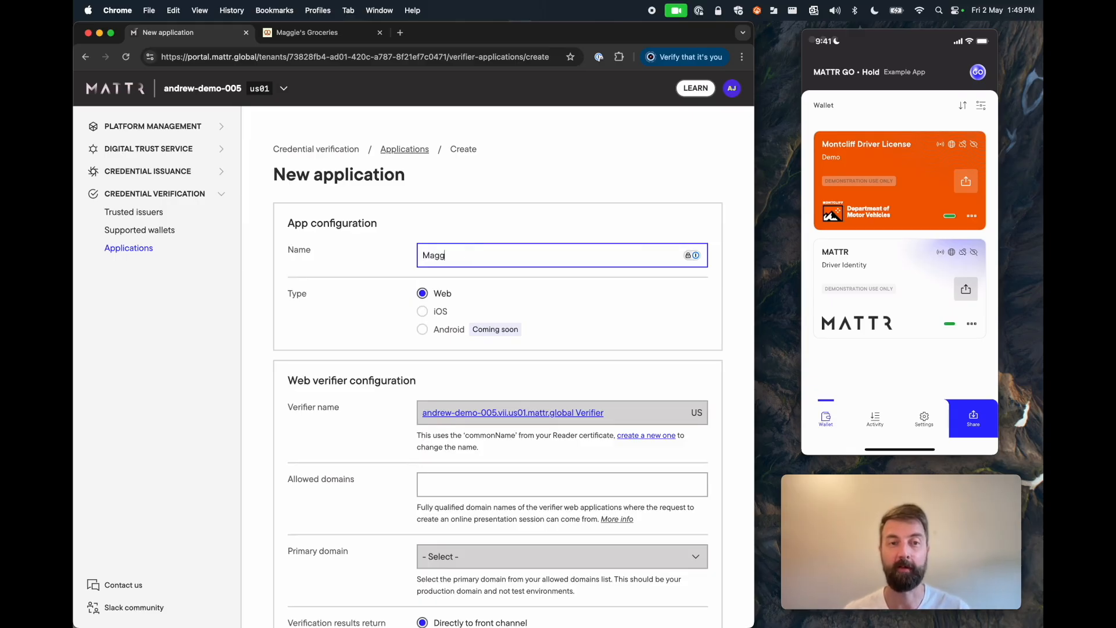
text(ie's Gr)
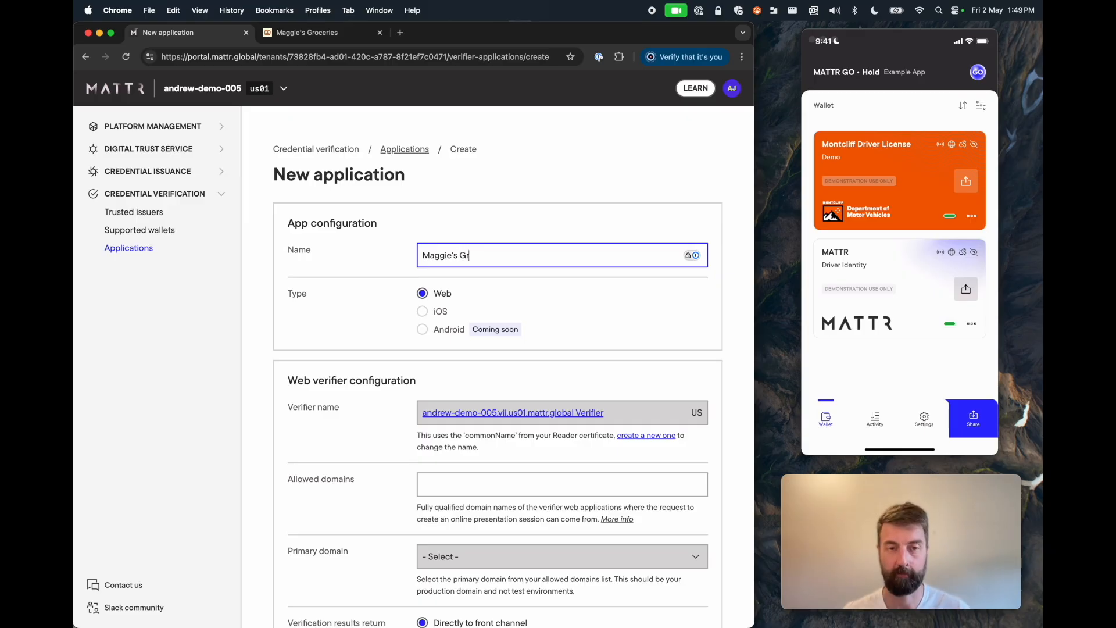
text(oceries)
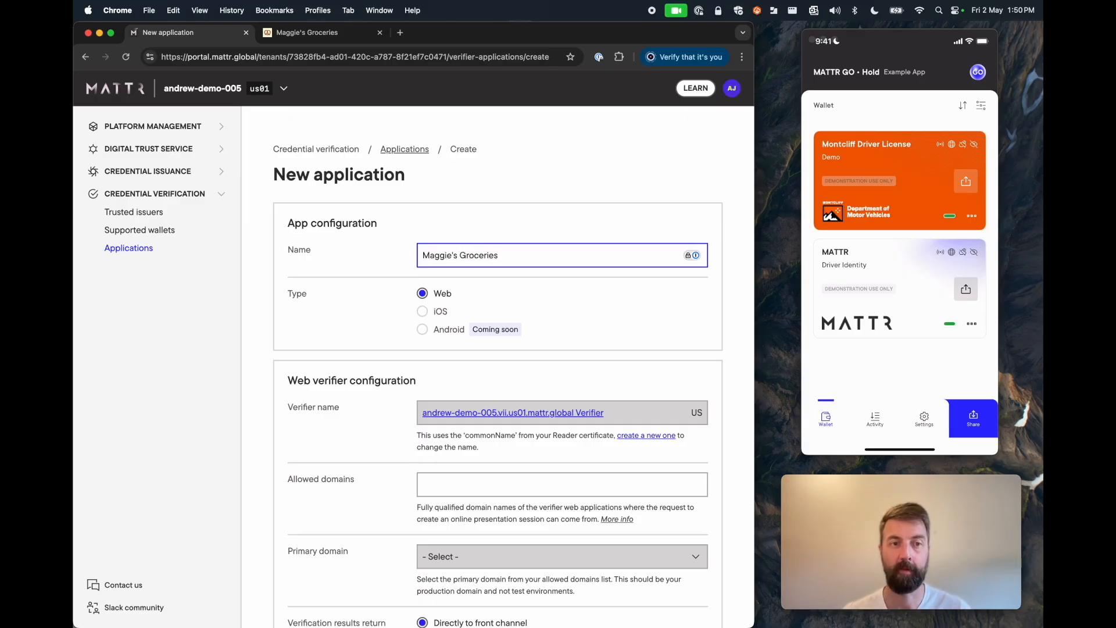
scroll(430, 298, down, 2)
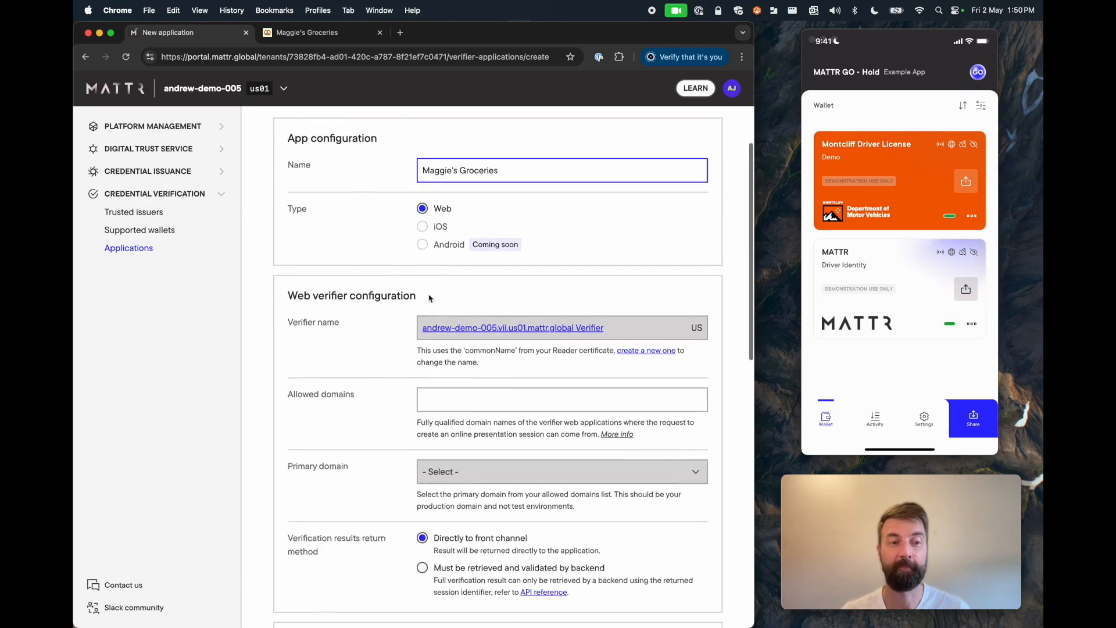
Step: Add the shop's feb7-52-64-5-154.ngrok-free.app domain and portal.mattr.global as allowed domains
scroll(431, 298, down, 1)
click(438, 375)
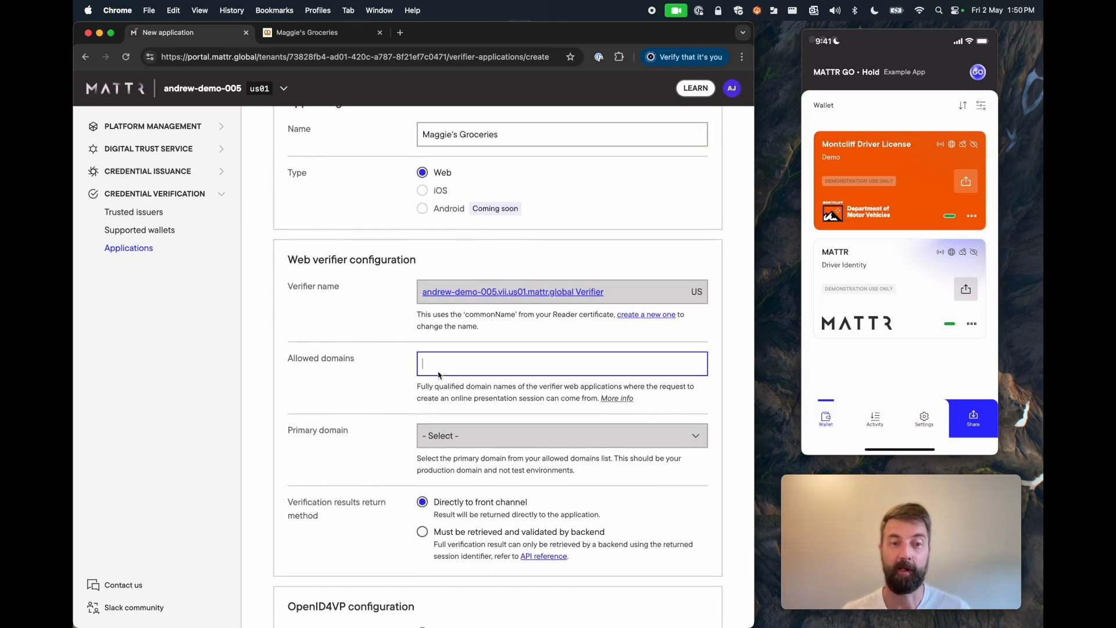
click(308, 32)
click(210, 59)
drag(186, 57, 314, 57)
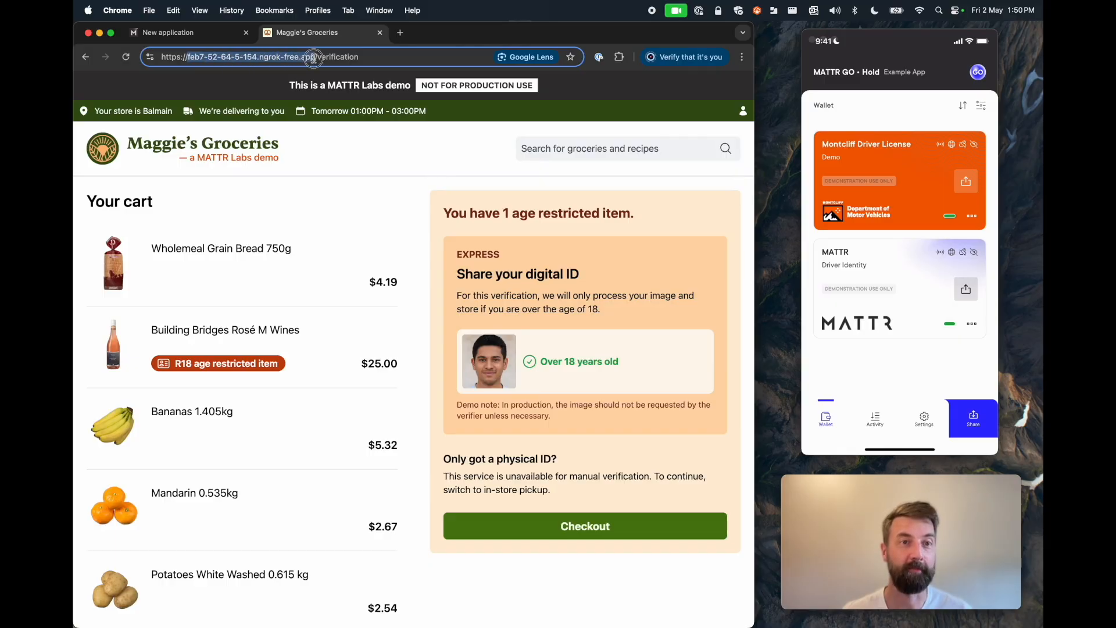
click(192, 34)
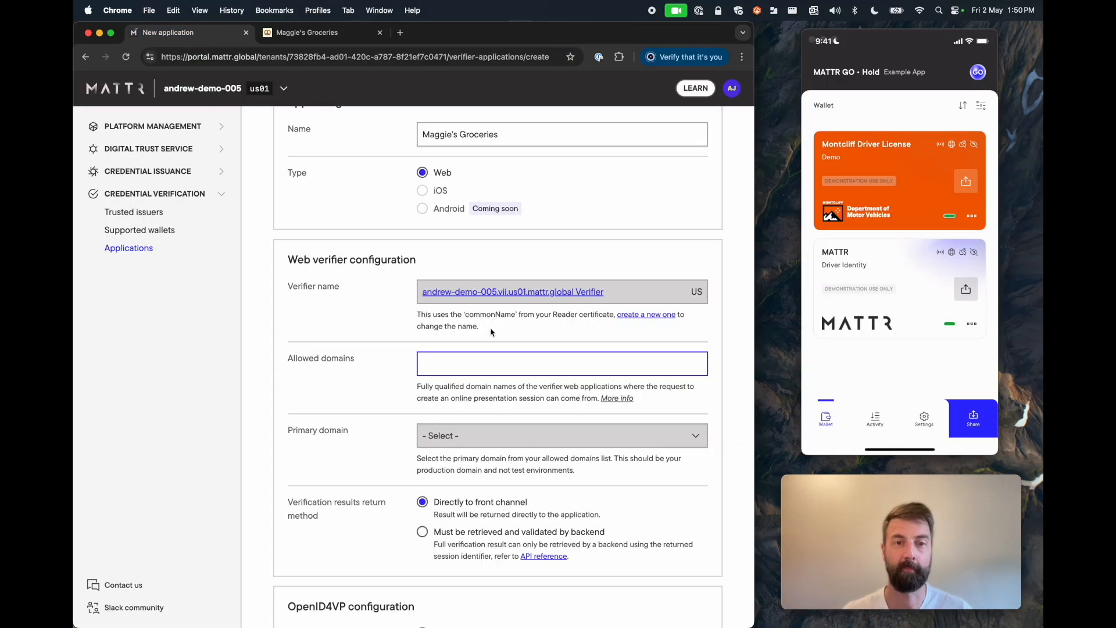
text(feb7-52-64-5-154.ngrok-free.app)
key(Return)
text(portal.mattr.global)
key(Return)
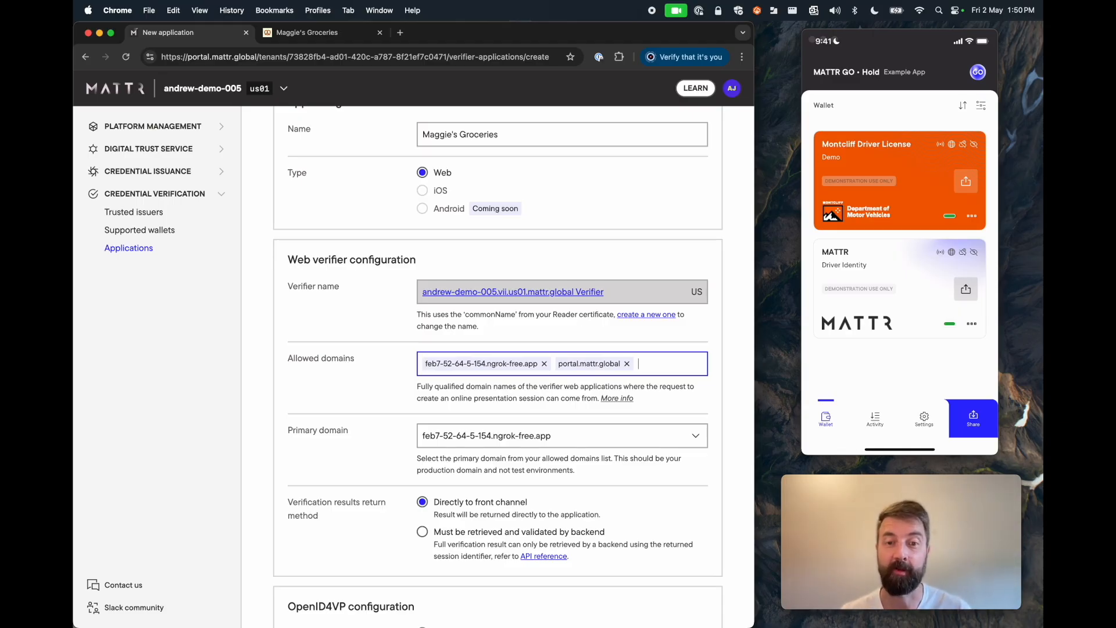
scroll(459, 356, down, 3)
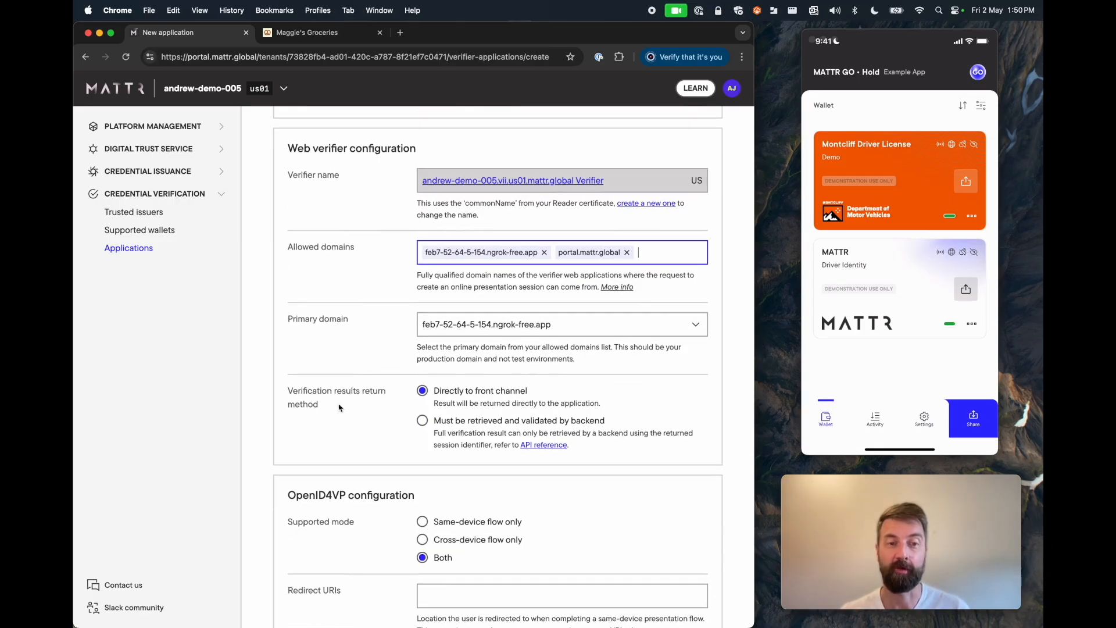
scroll(341, 406, down, 1)
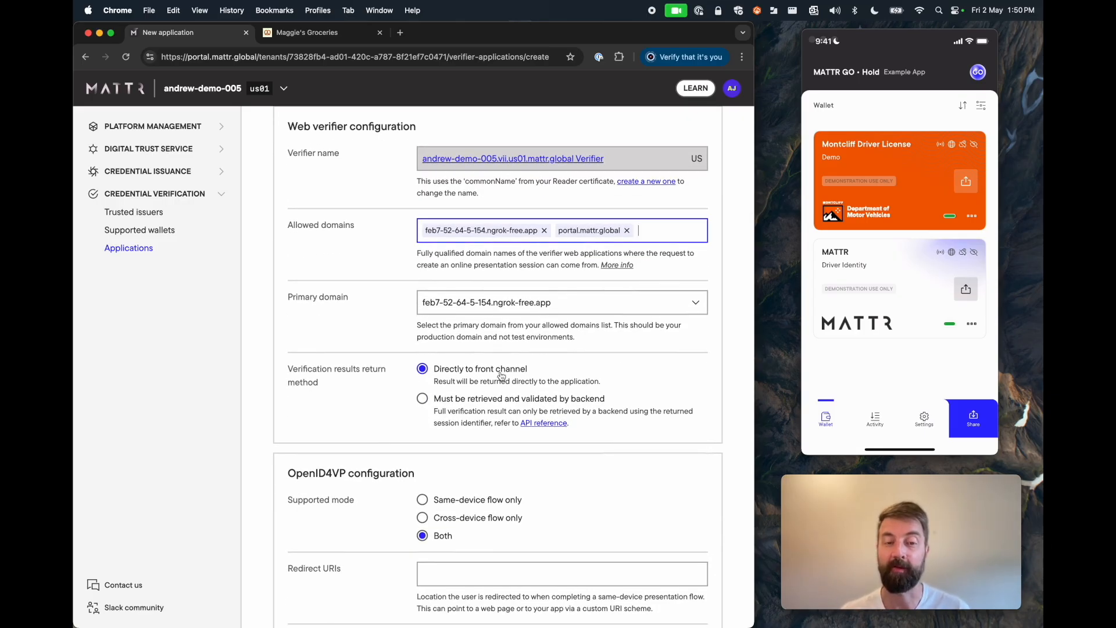
scroll(501, 378, up, 1)
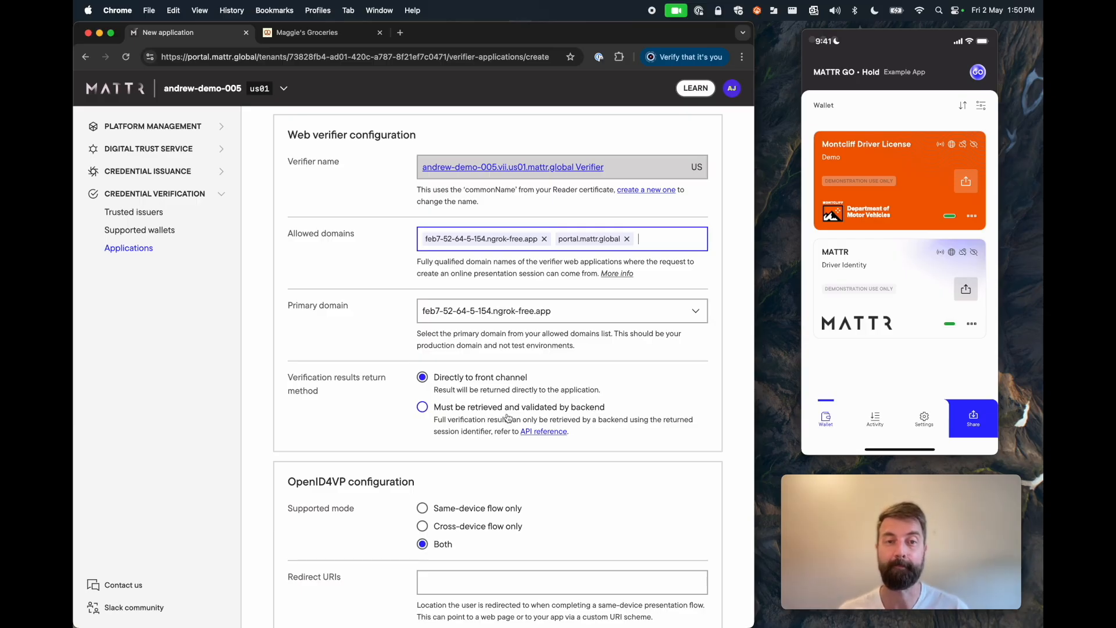
scroll(507, 417, down, 3)
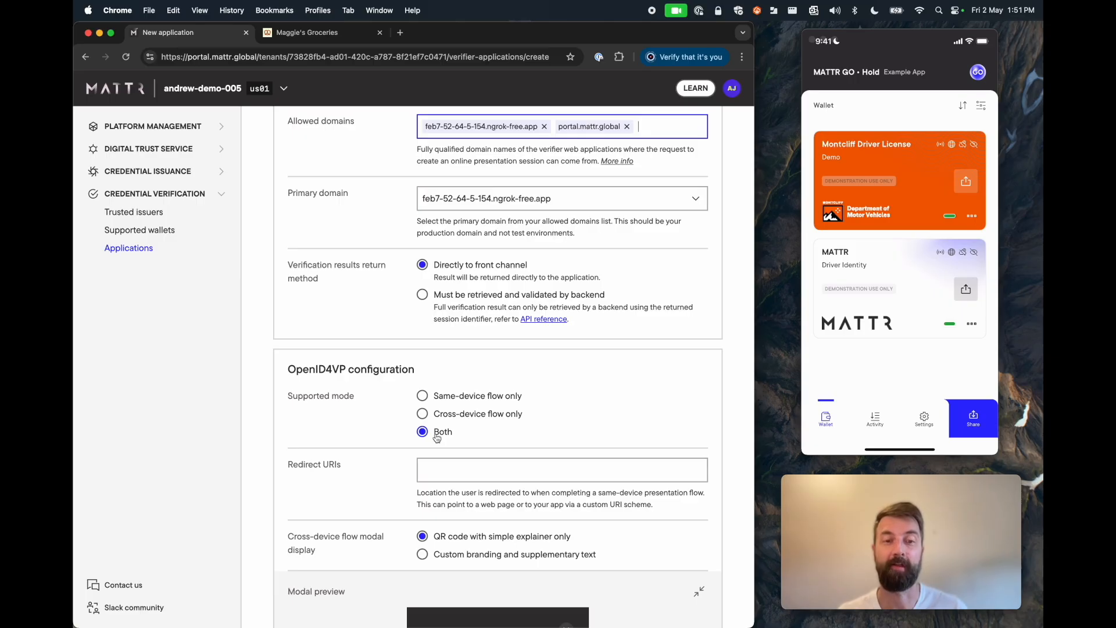
Step: Set Supported mode to Cross-device flow only and the modal display to Custom branding and supplementary text
click(482, 418)
scroll(483, 417, down, 4)
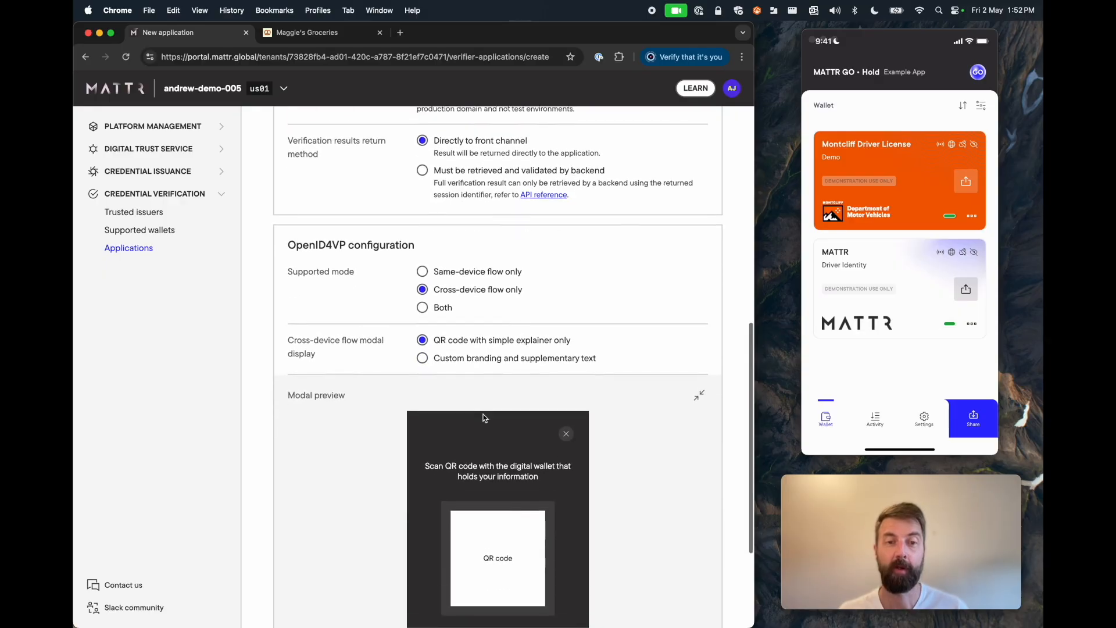
scroll(422, 353, down, 1)
click(436, 325)
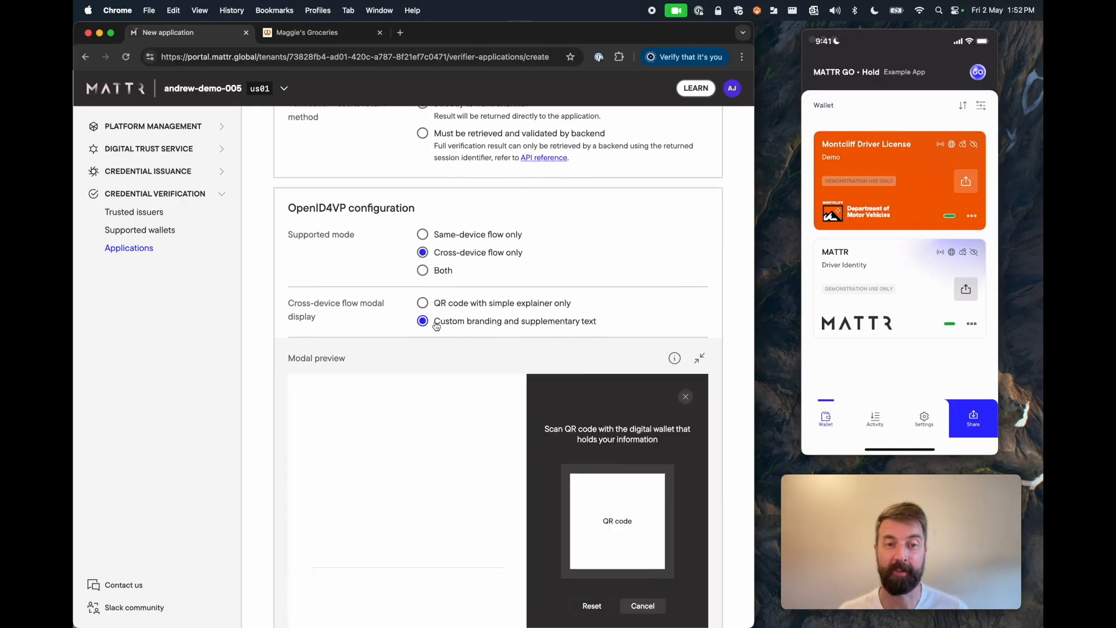
click(437, 302)
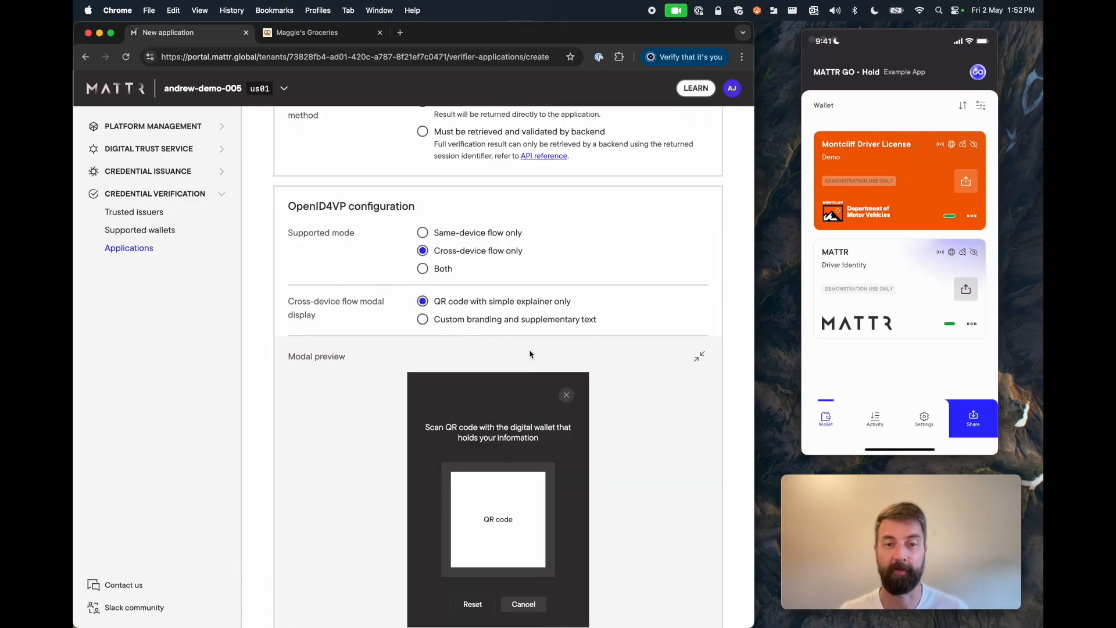
click(516, 320)
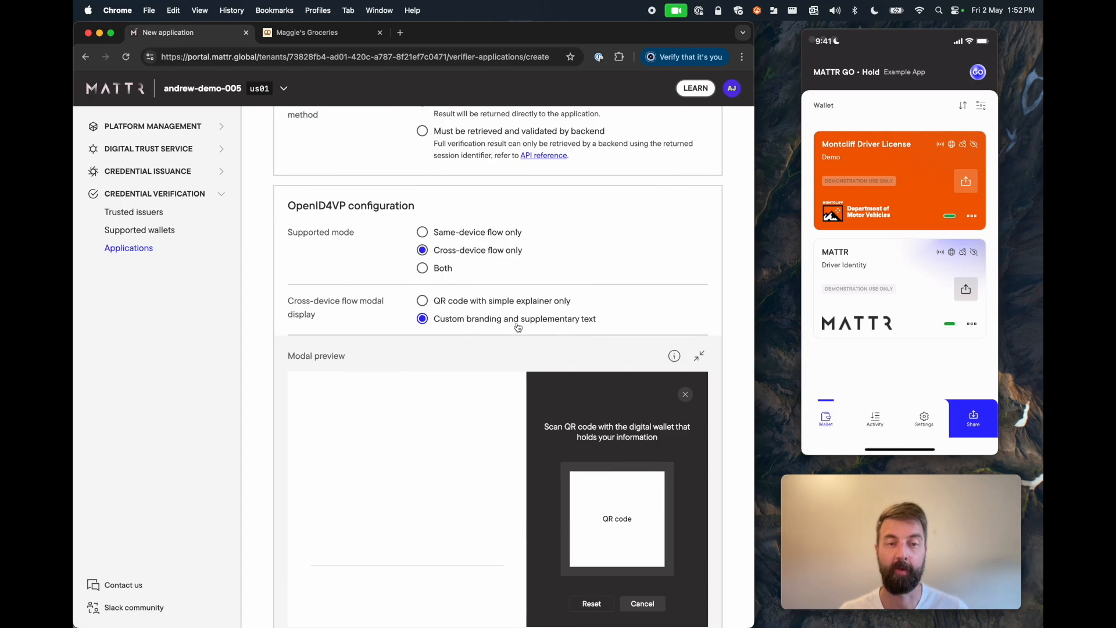
scroll(517, 327, down, 5)
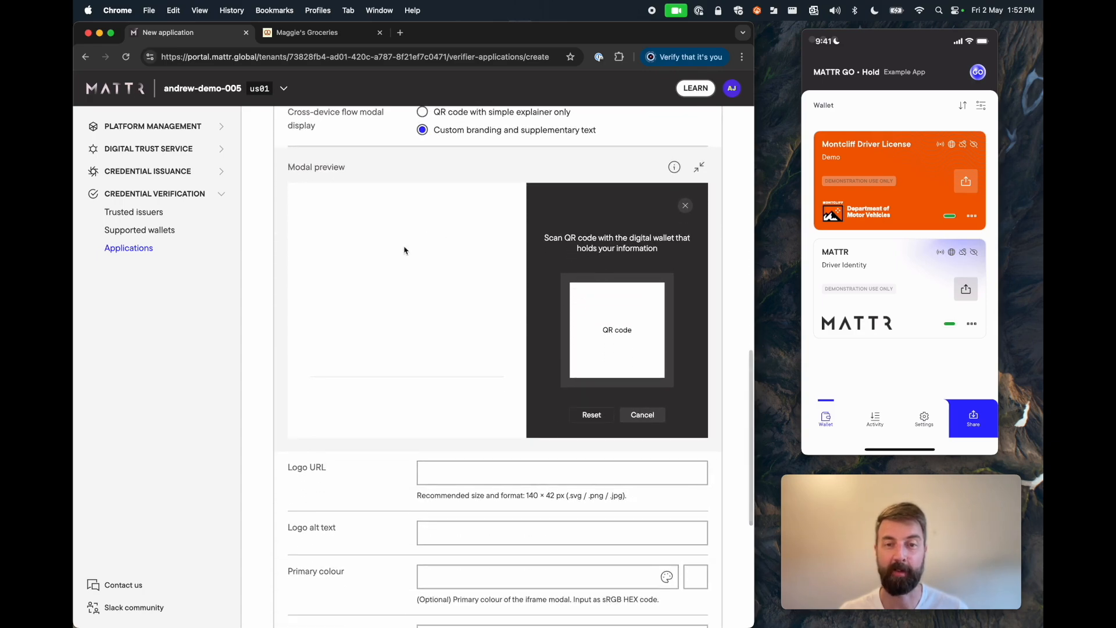
scroll(505, 348, down, 2)
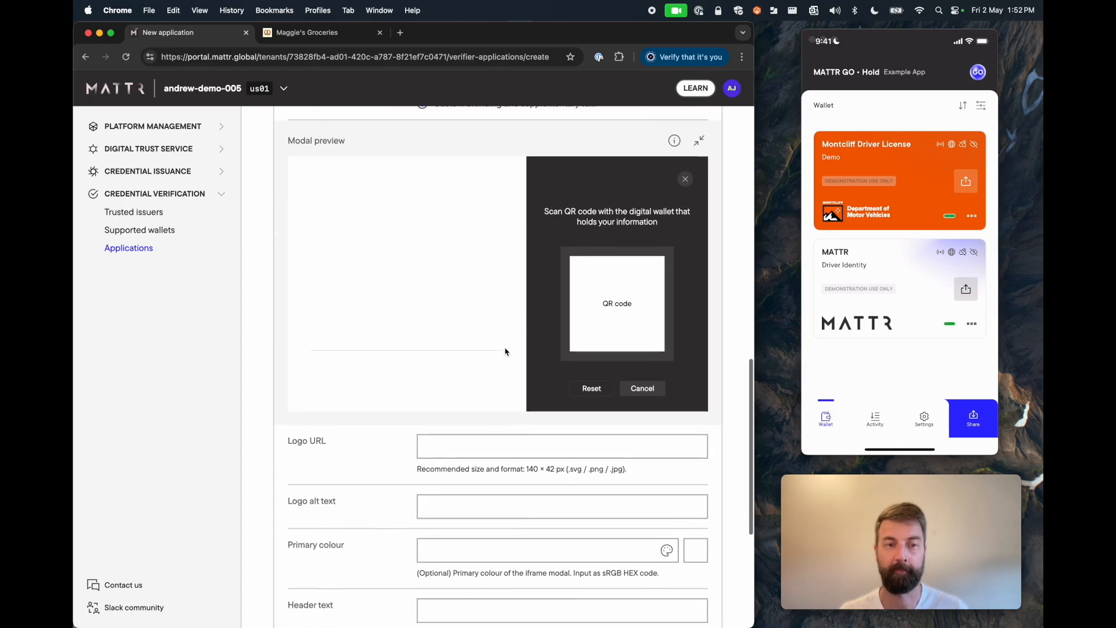
Step: Paste the Maggie's logo URL, set alt text 'Maggie's Groceries' and primary colour #365314
scroll(504, 345, down, 4)
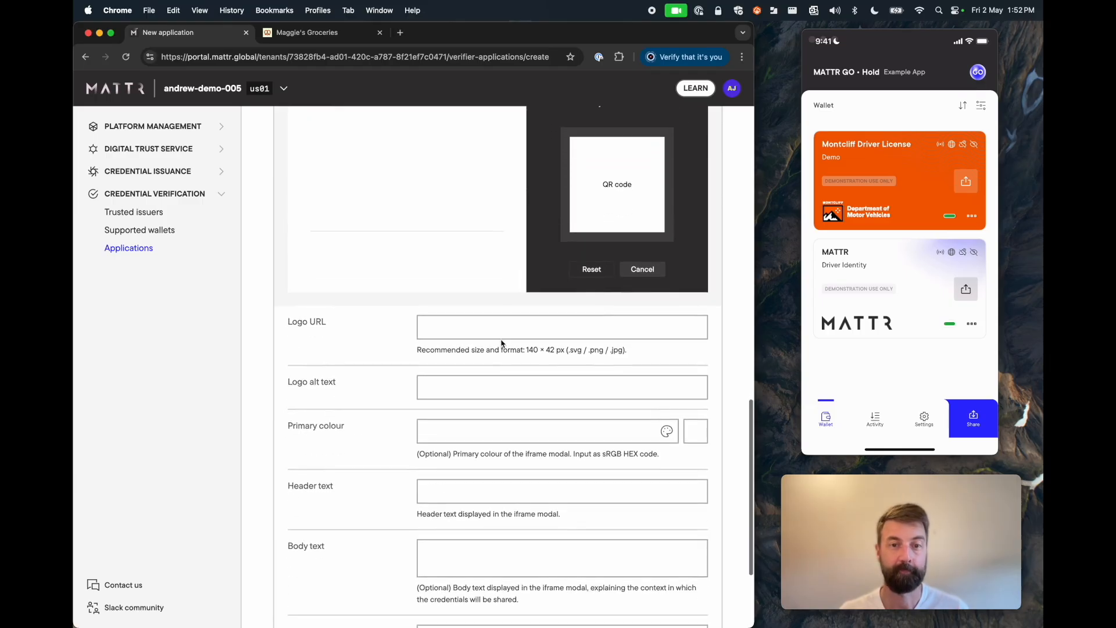
click(466, 330)
text(https://maggies.mattrlabs.com/logo.svg)
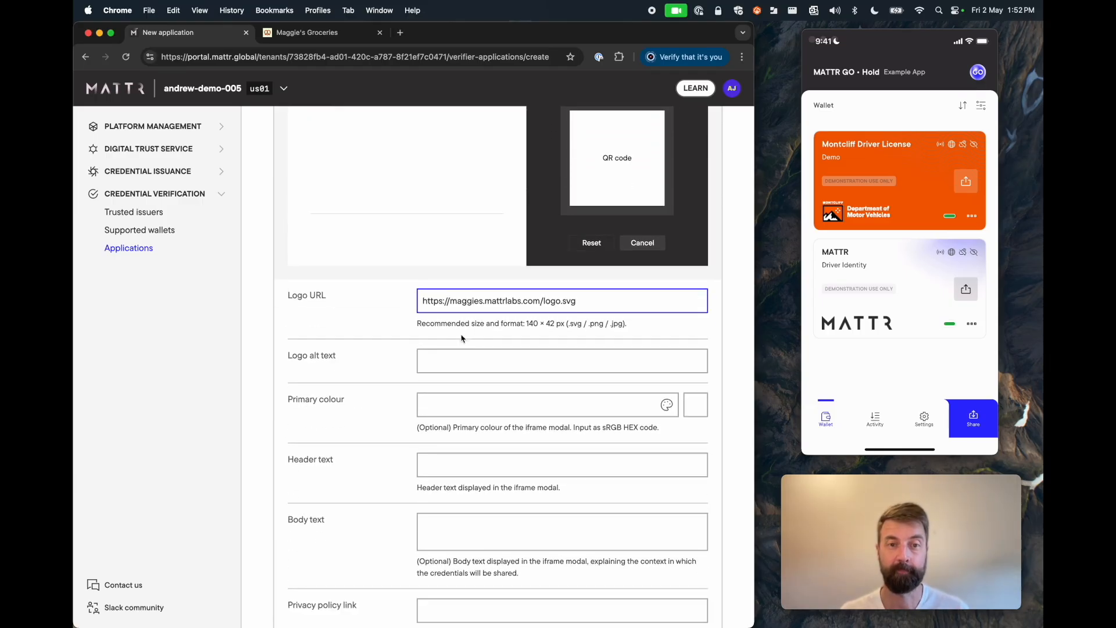
click(460, 359)
text(M)
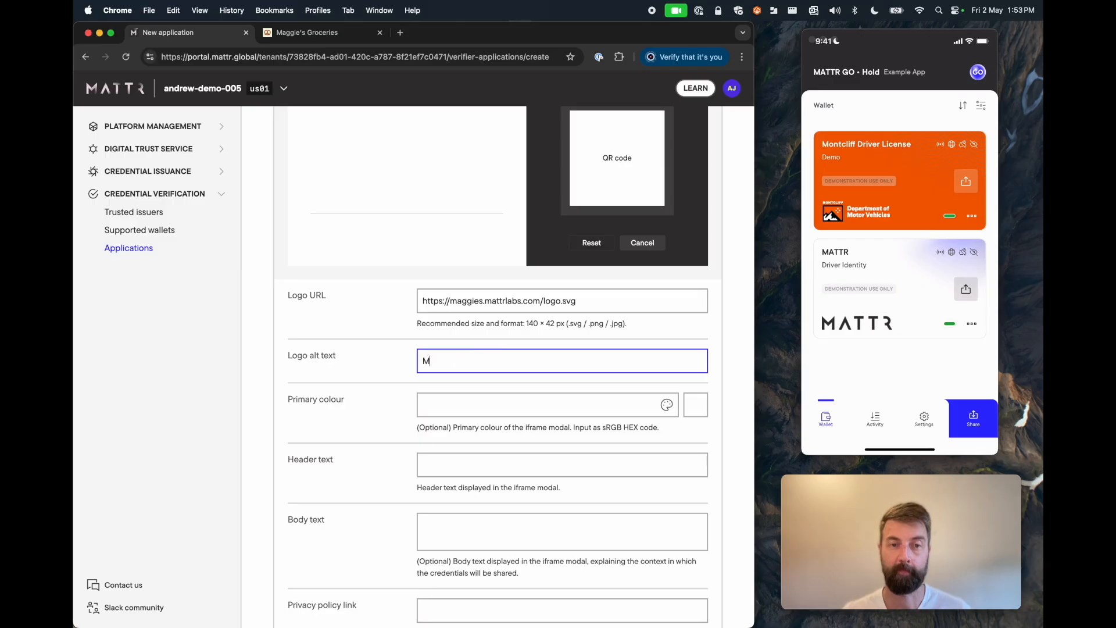
text(aggie's Groceries)
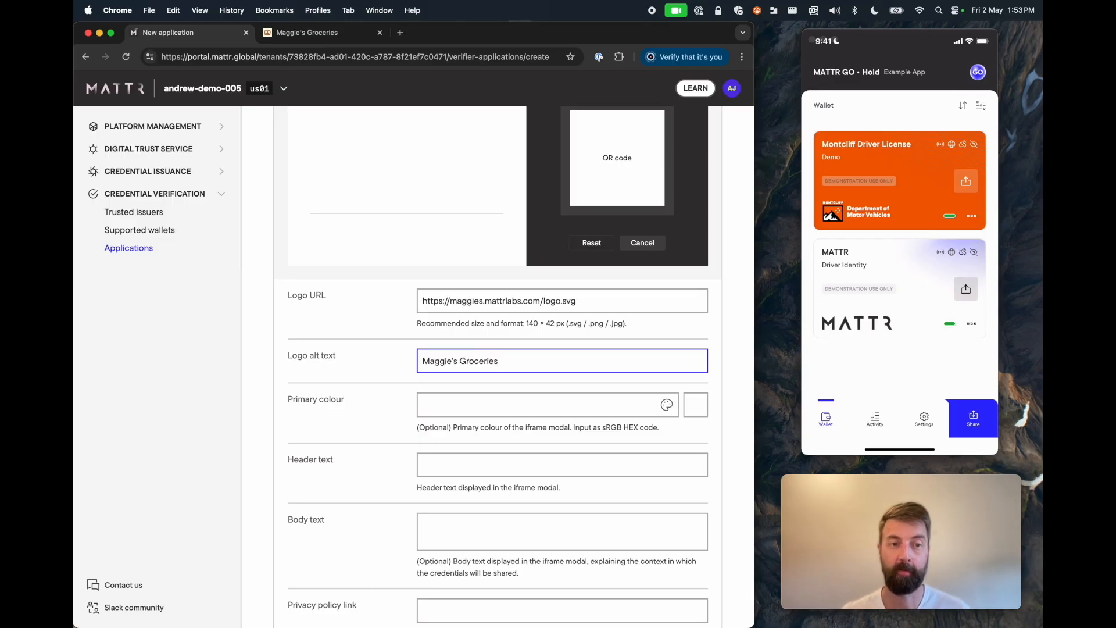
click(468, 405)
text(#365314)
Step: Paste the age-verification header and QR-scanning body text, then create the application
scroll(483, 403, down, 1)
click(476, 438)
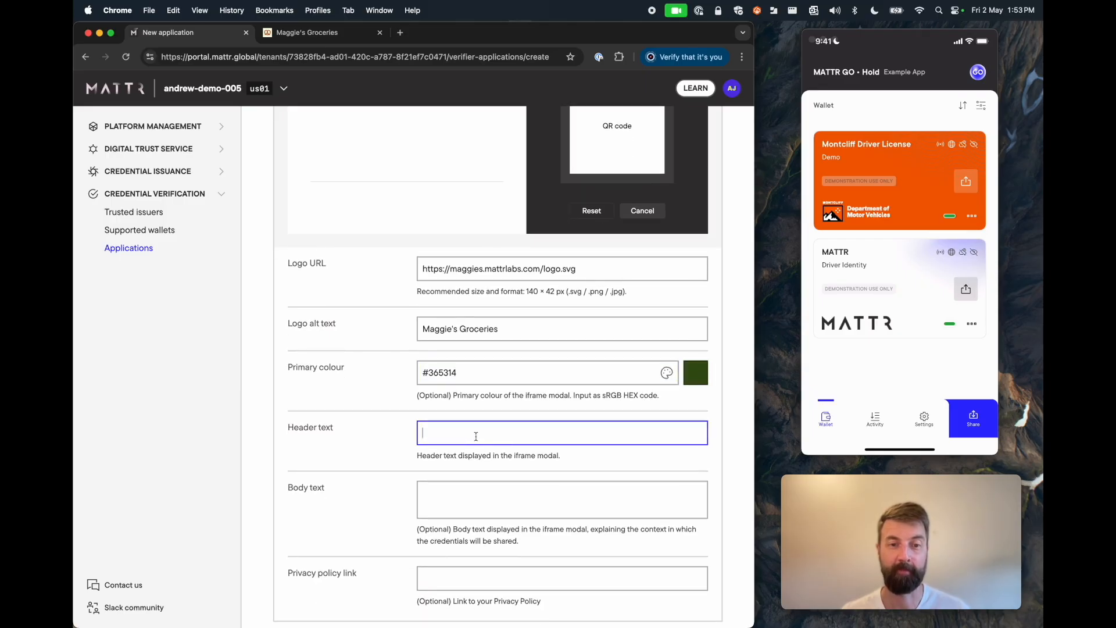
text(Verify your age before you continue)
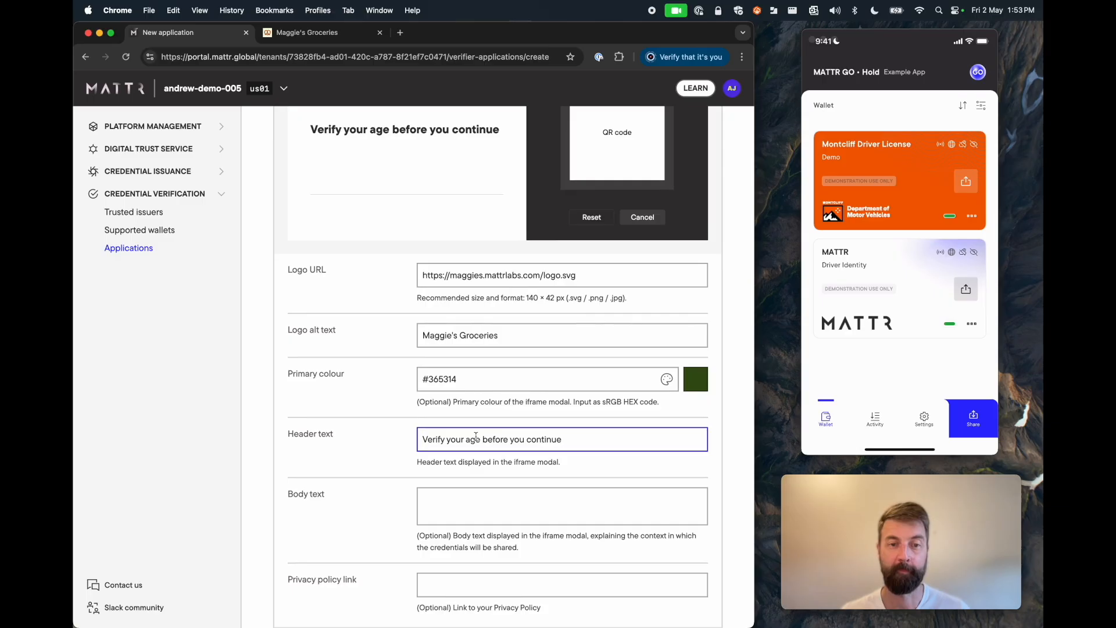
click(471, 497)
text(Please scan the QR code to the right to provide information required for this interaction.)
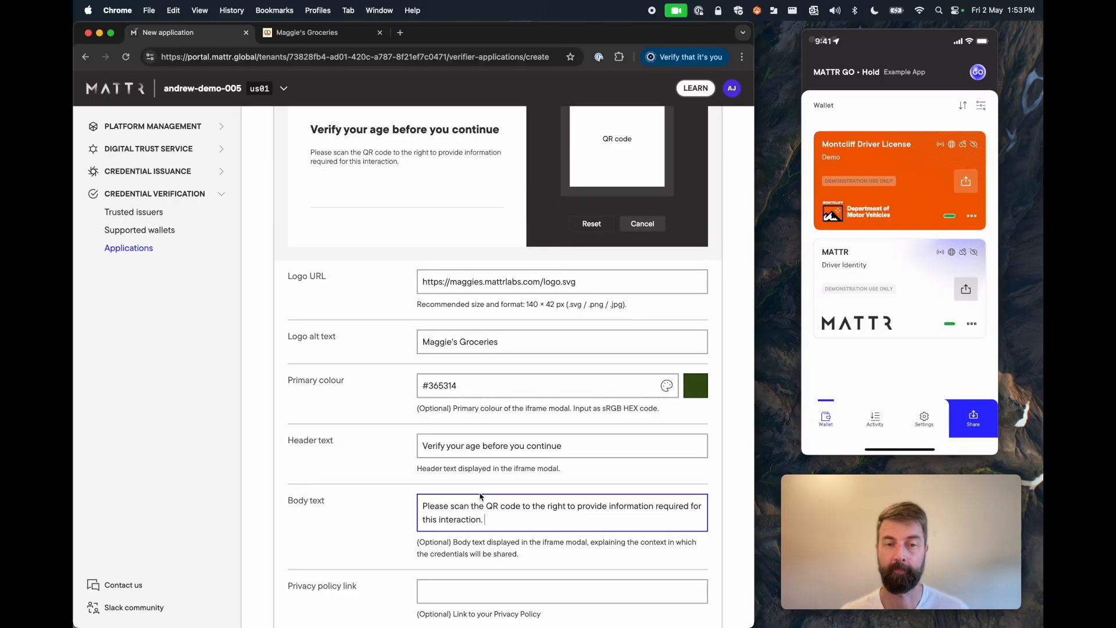
scroll(453, 291, up, 5)
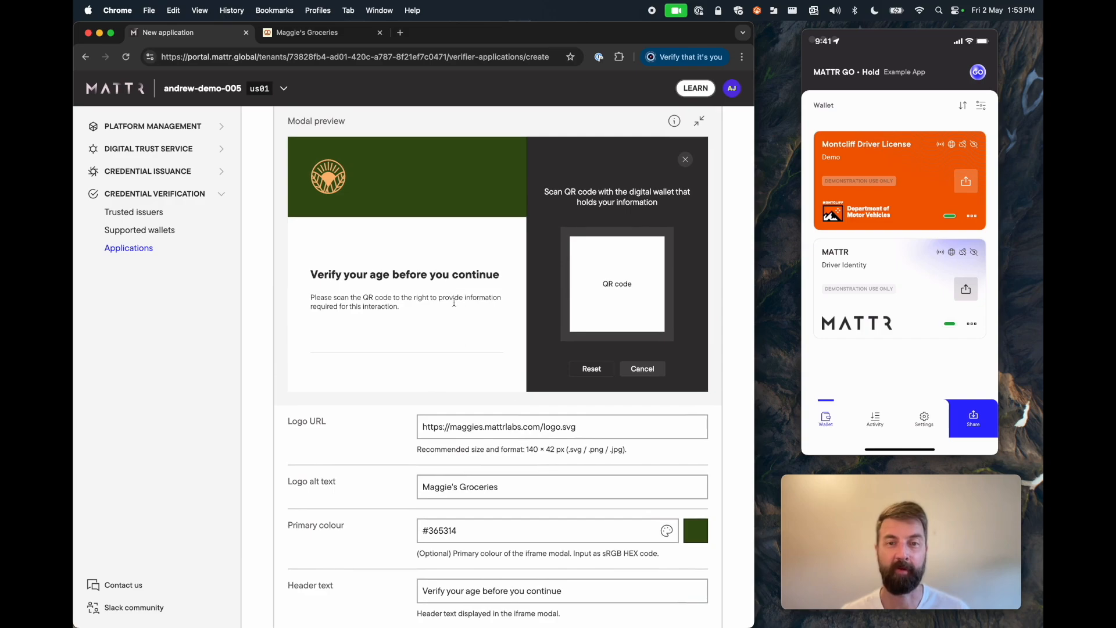
scroll(494, 347, down, 5)
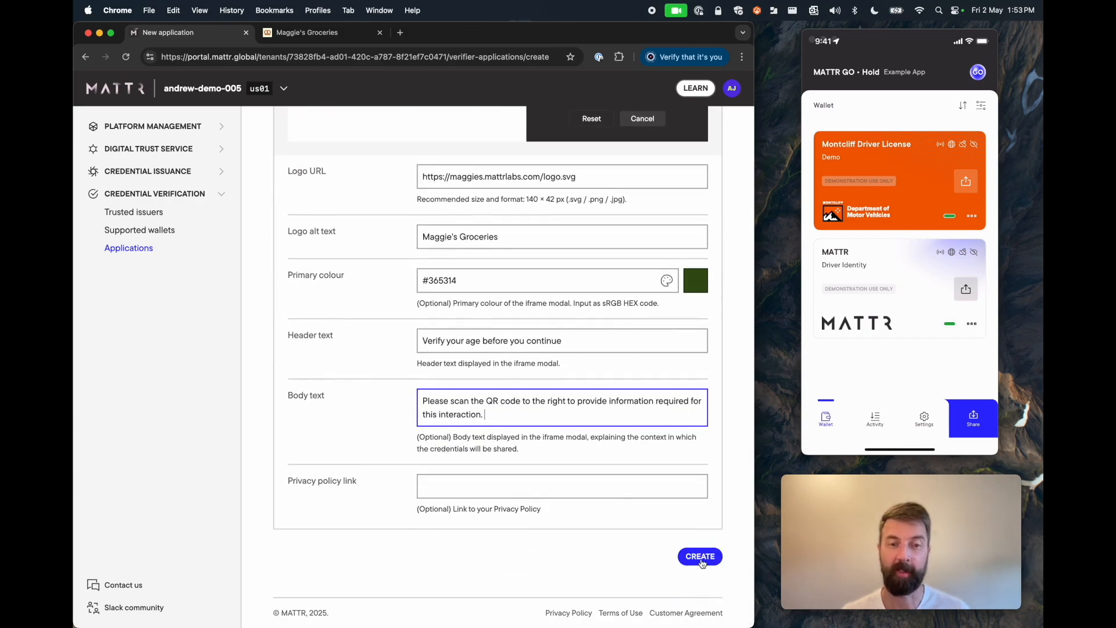
click(701, 559)
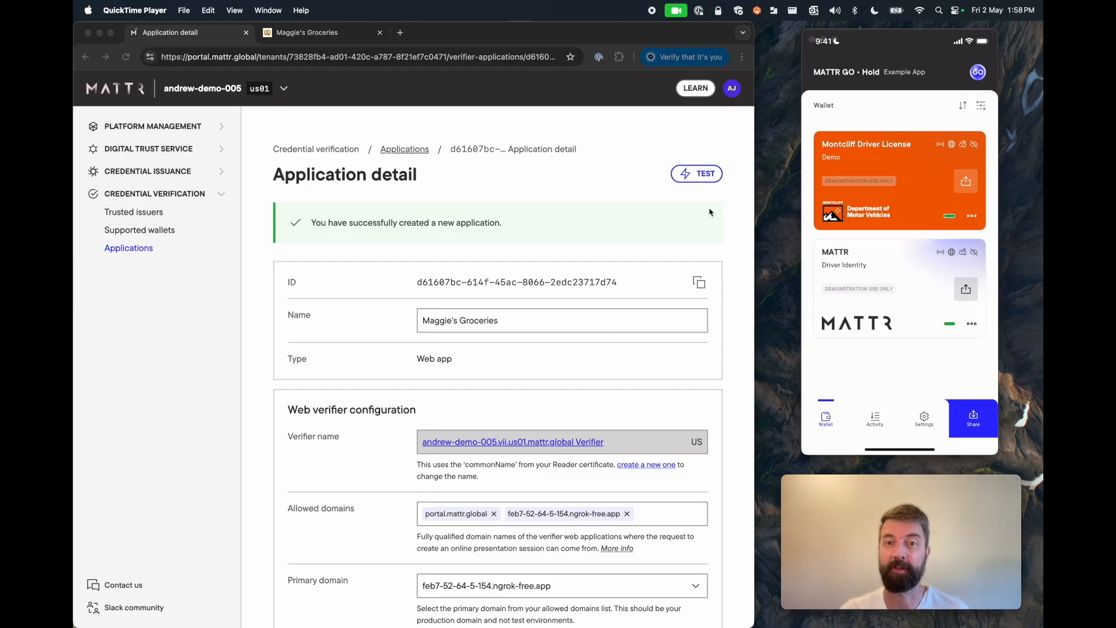
Step: Open the test for the Maggie's Groceries verifier configuration and ready the credential query editor
click(705, 179)
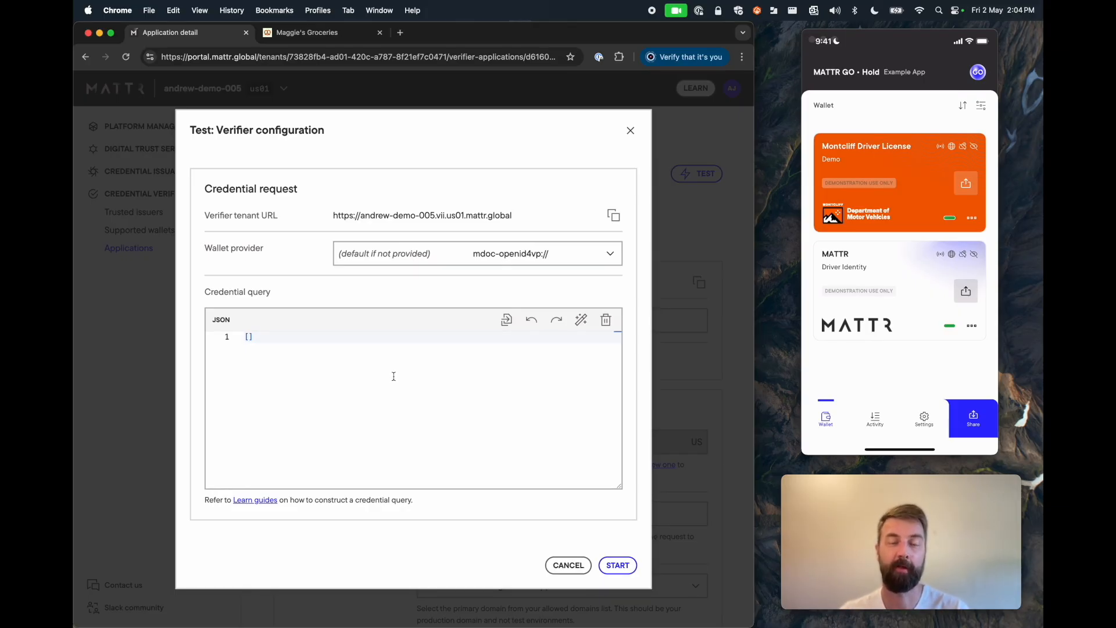
click(394, 376)
Step: Paste the mDL credential query and add an "age_over_18": {} claim after image
key(super+v)
scroll(394, 376, up, 2)
click(386, 441)
text(,)
key(Return)
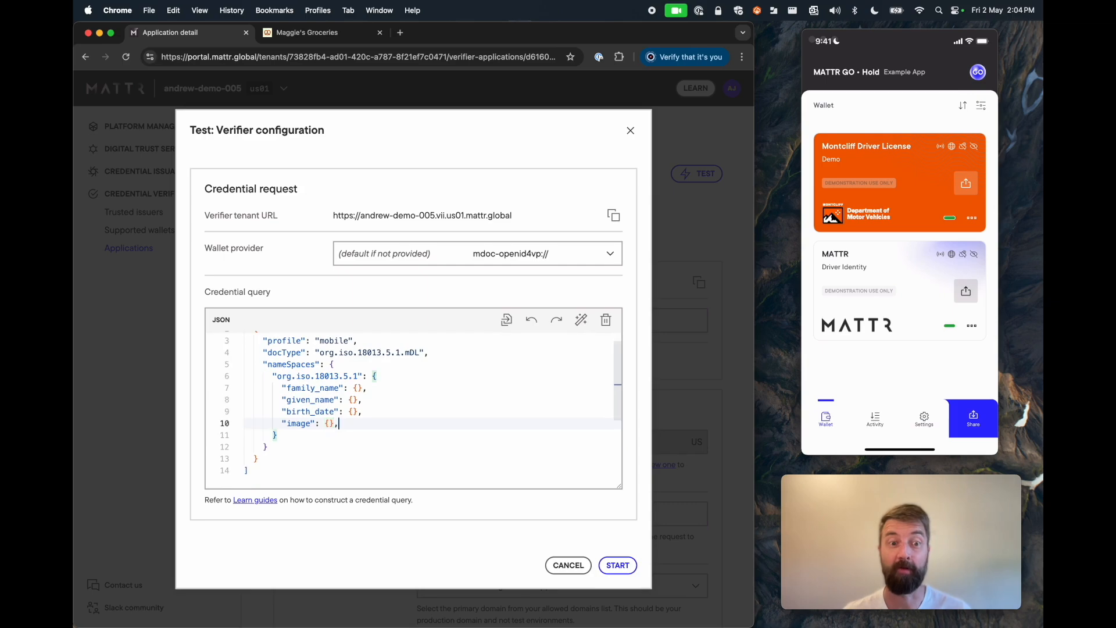
text("age)
text(_over_18")
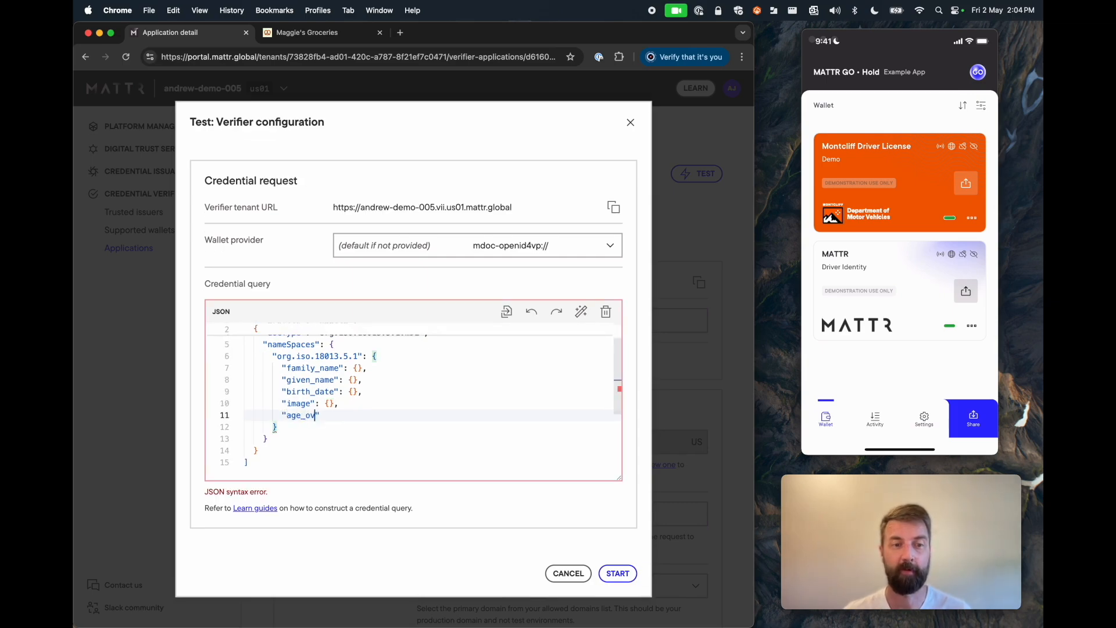
text(: {)
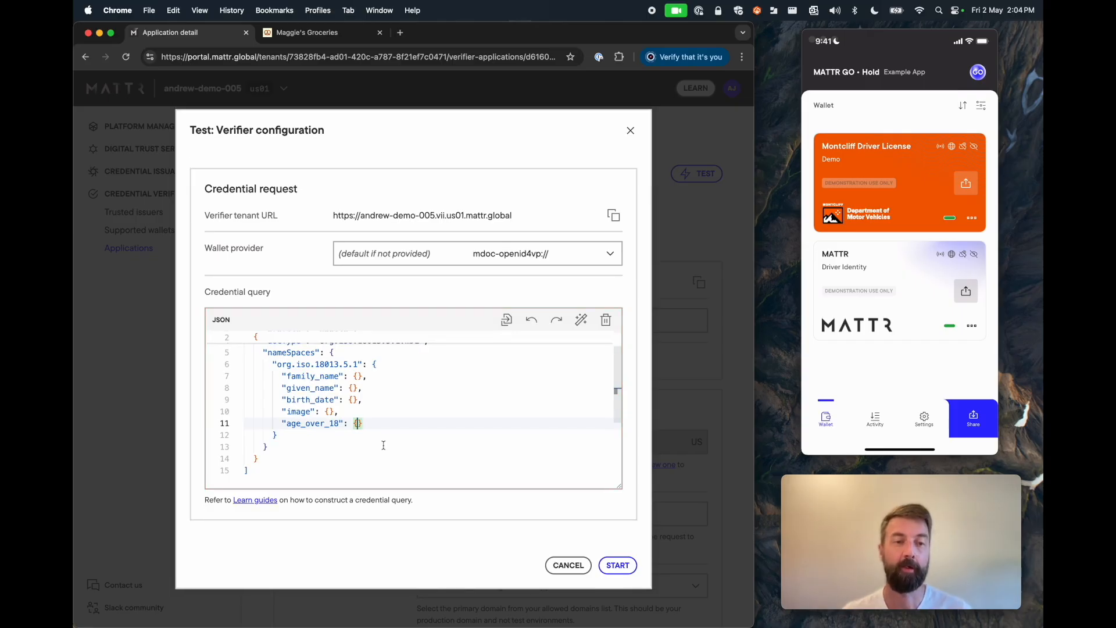
scroll(383, 445, up, 2)
drag(376, 439, 282, 405)
click(343, 407)
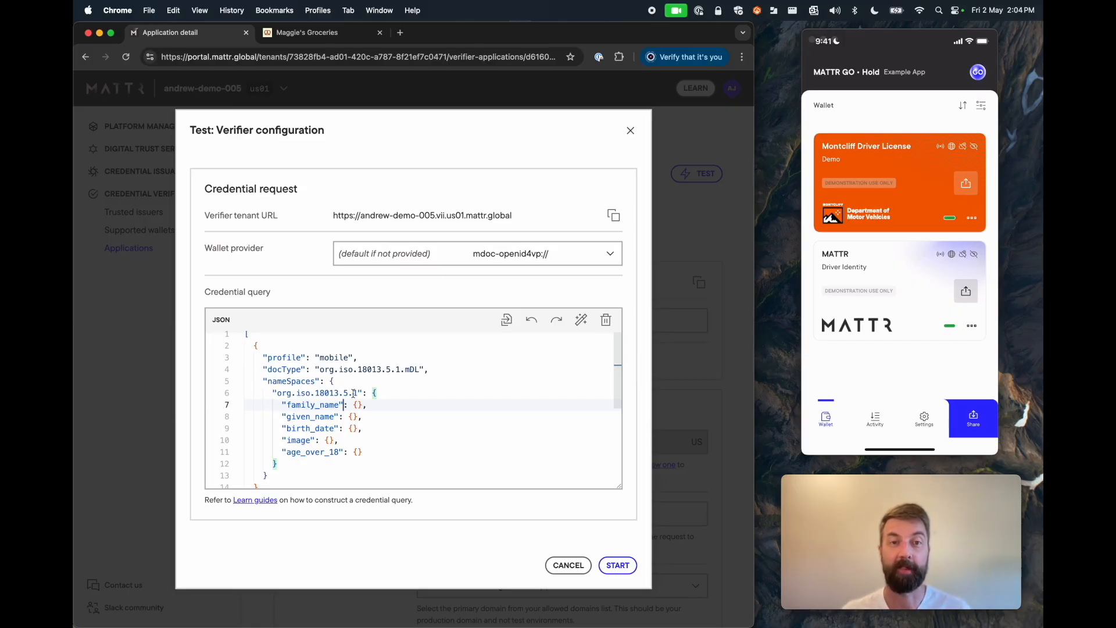
Step: Start the test and share the Montcliff Driver License from the wallet, getting a Verified result
click(621, 566)
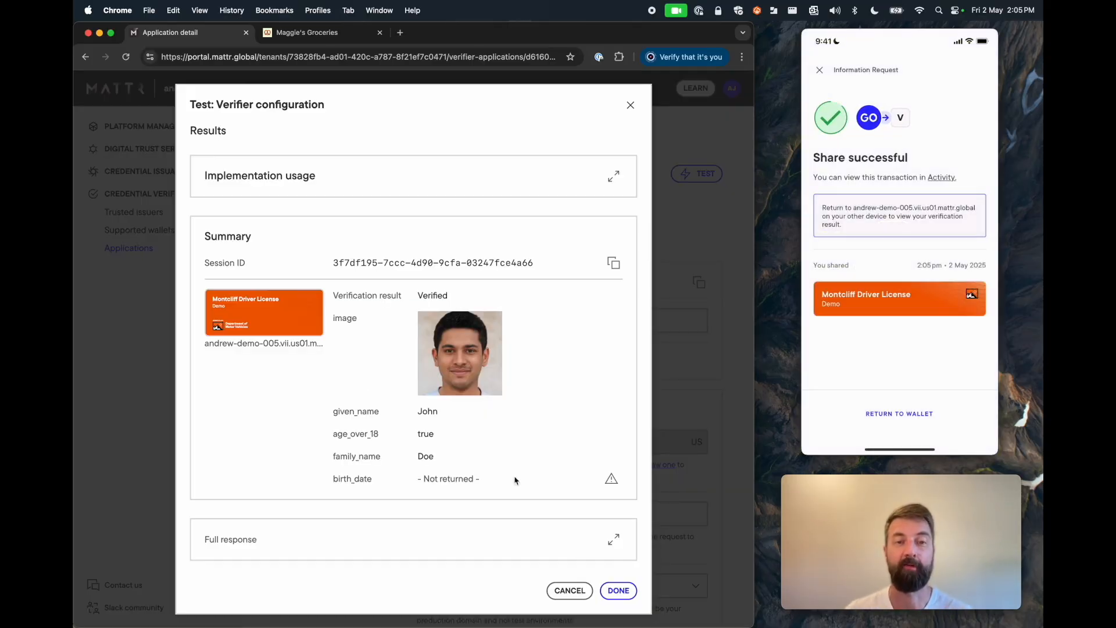
scroll(386, 323, down, 1)
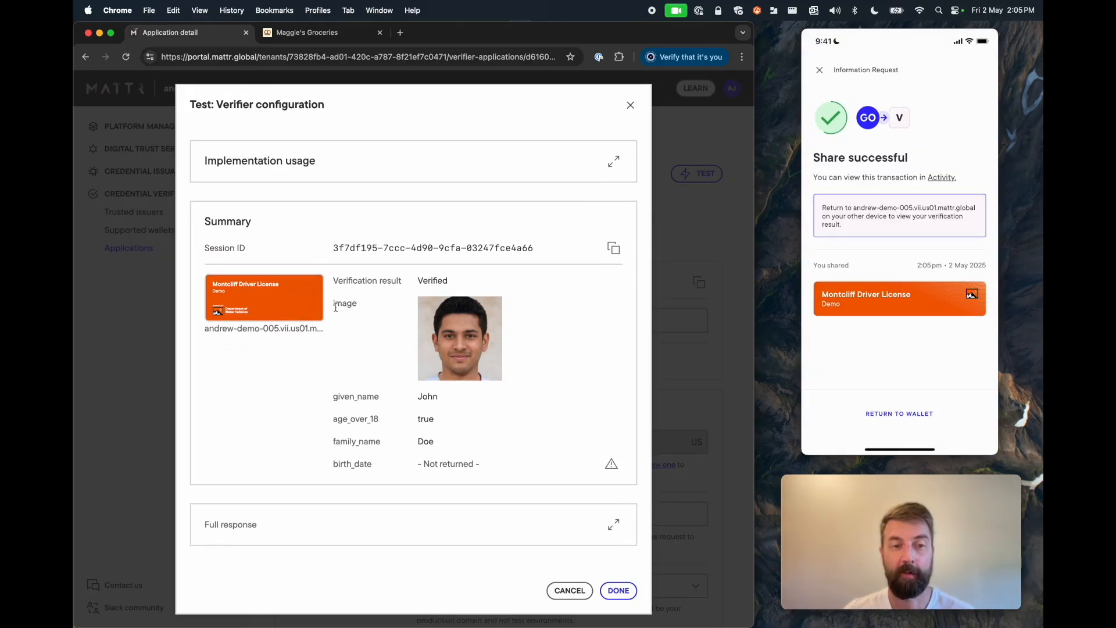
Step: Highlight the age_over_18 true and birth_date not-returned results, then expand Implementation usage
drag(334, 419, 440, 425)
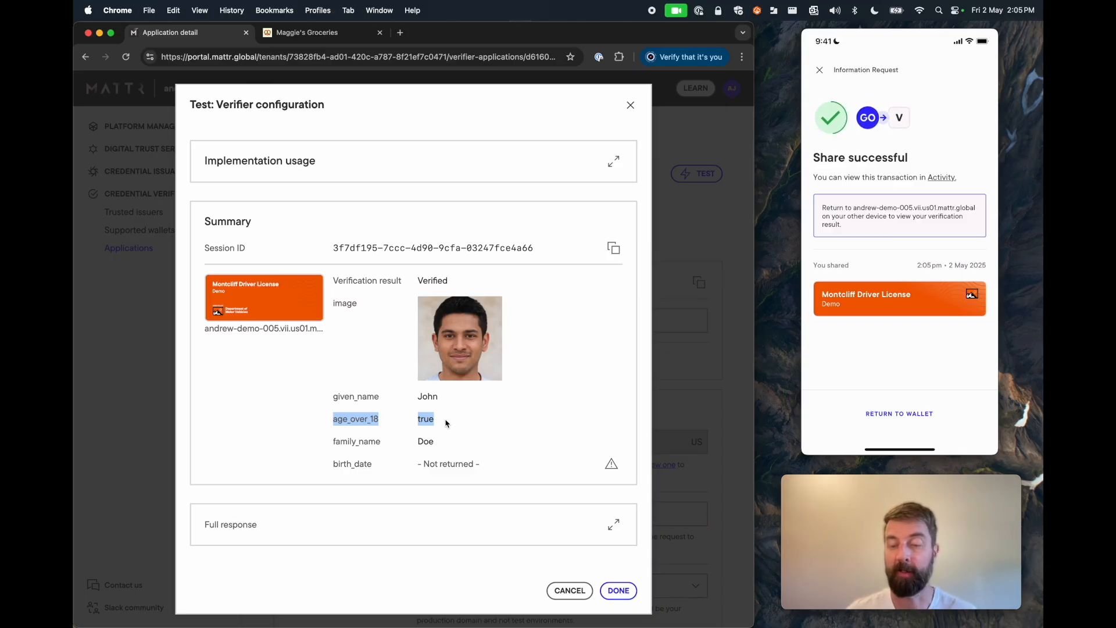
scroll(440, 424, up, 1)
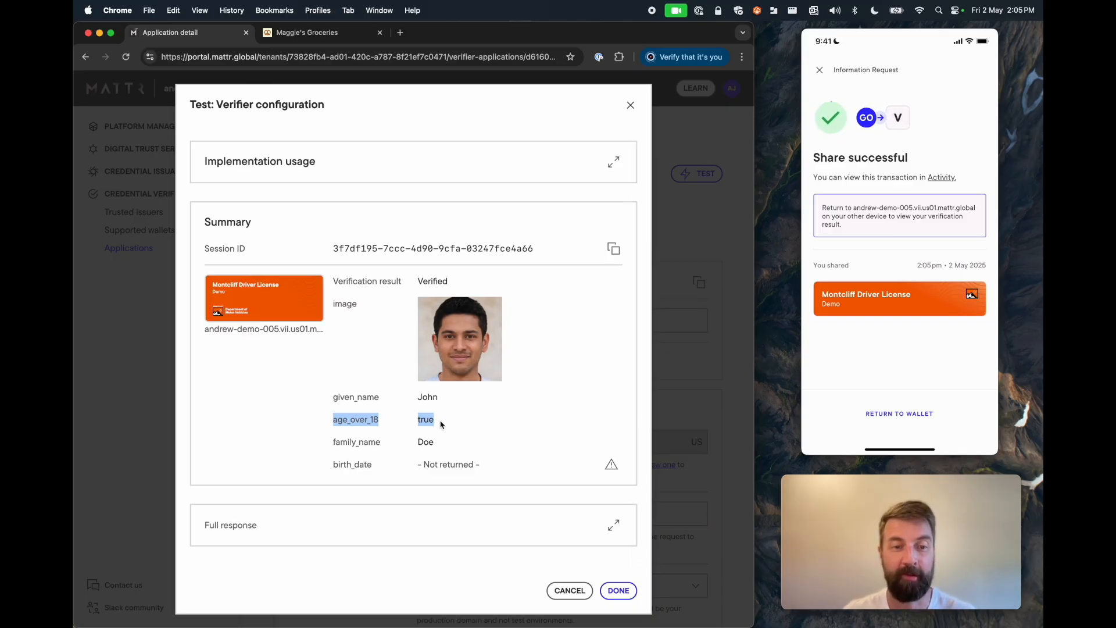
drag(333, 464, 488, 468)
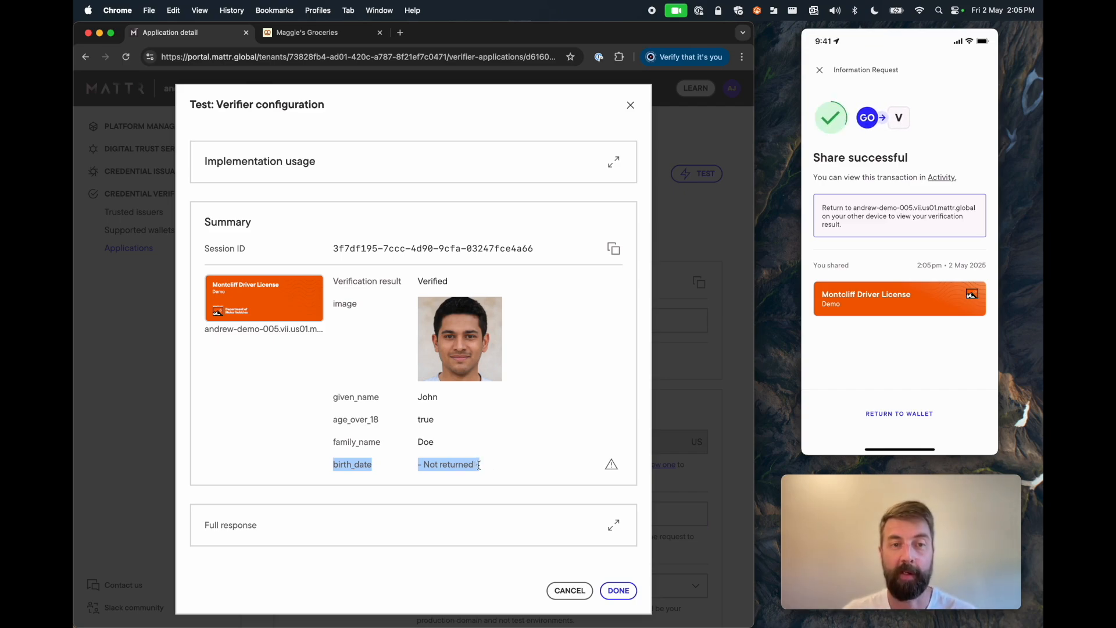
click(614, 161)
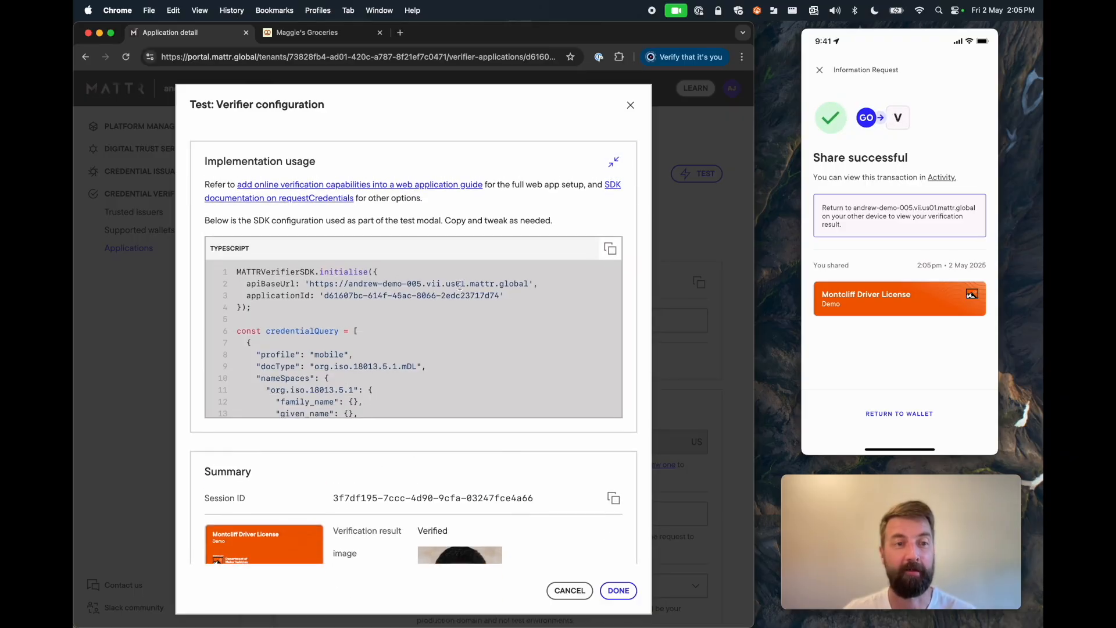
Step: Review the TypeScript sample code, highlighting the requestCredentials call
scroll(403, 302, down, 4)
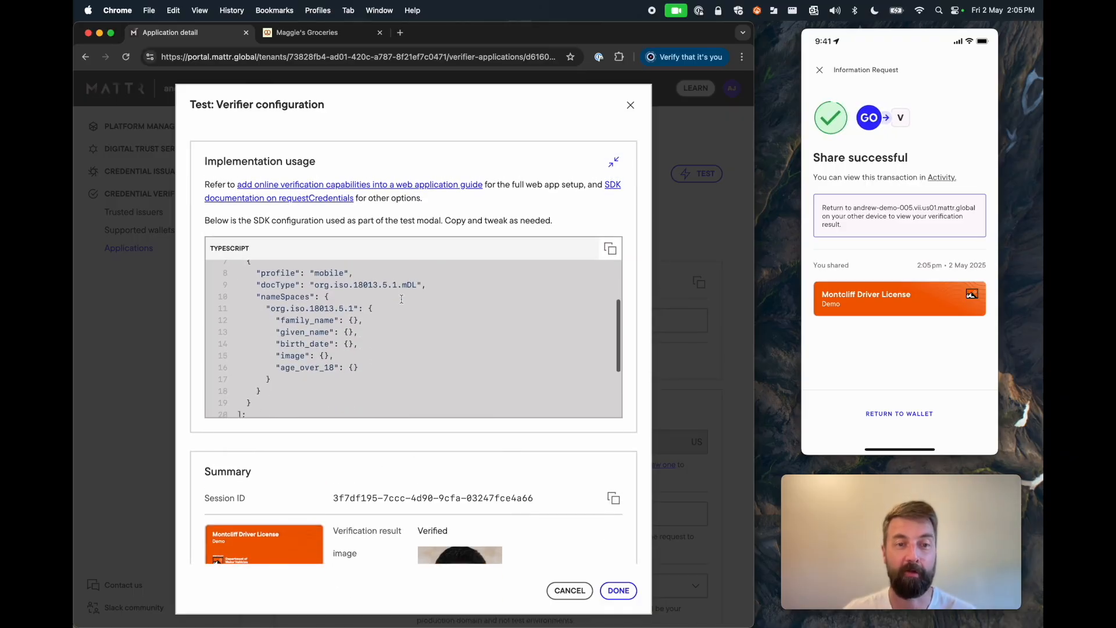
scroll(403, 303, down, 4)
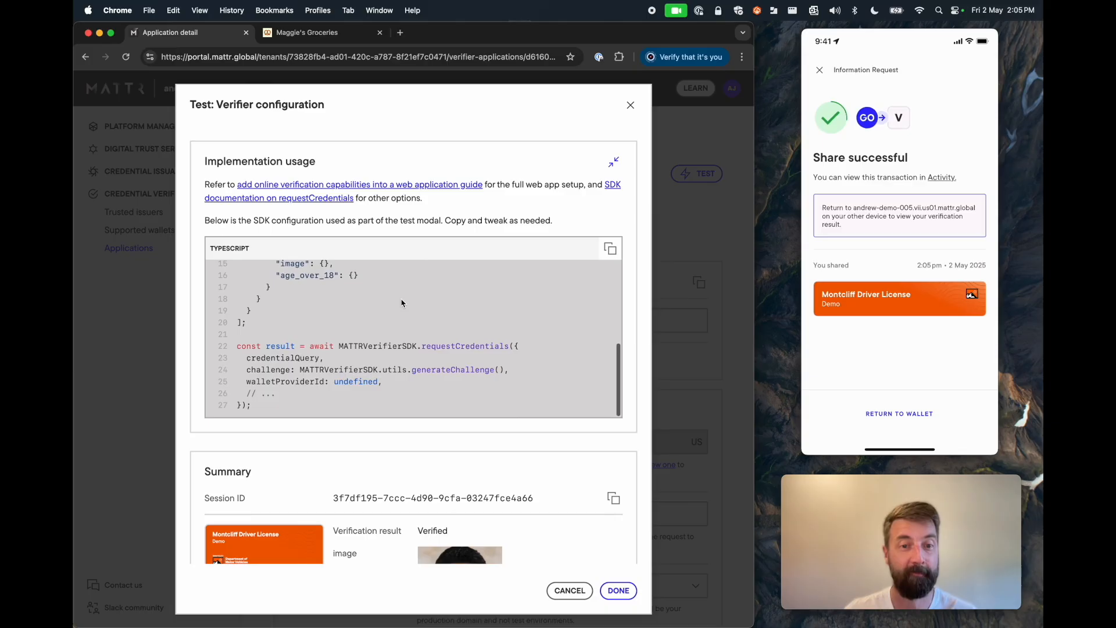
drag(261, 402, 227, 355)
click(287, 347)
scroll(323, 348, down, 5)
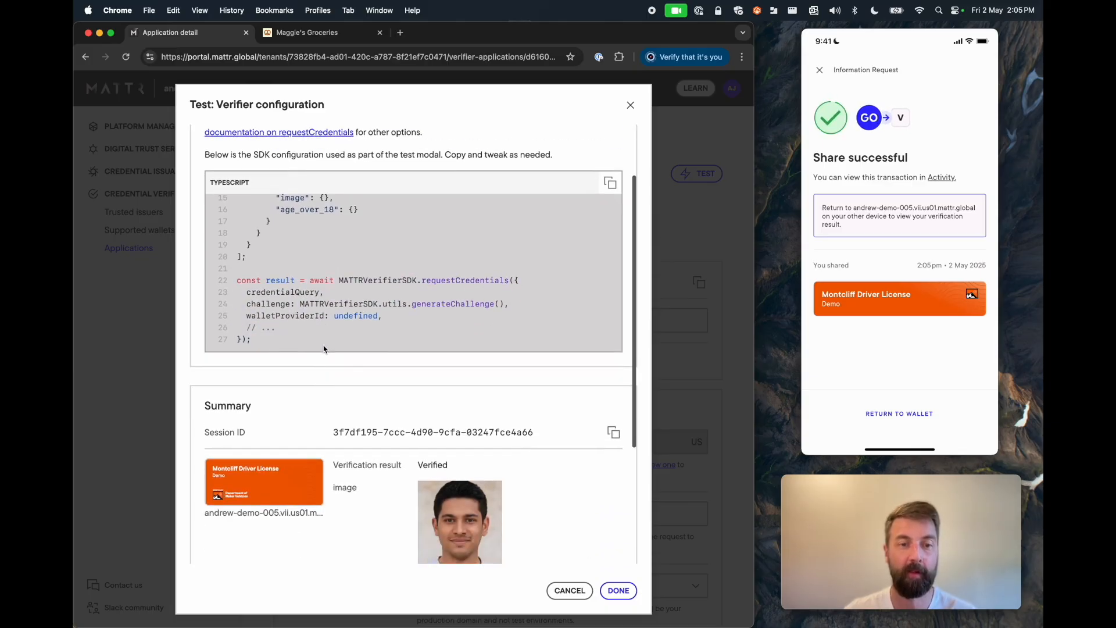
Step: Expand the Full response JSON and read down to the claimErrors and verificationResult entries
click(613, 524)
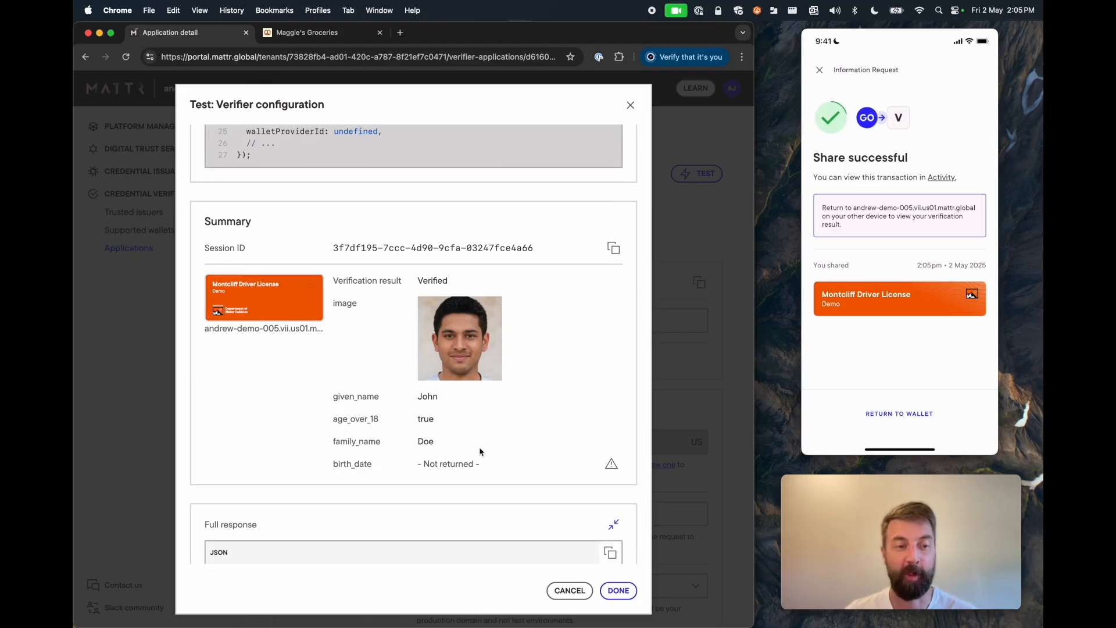
scroll(479, 450, down, 4)
scroll(475, 448, down, 10)
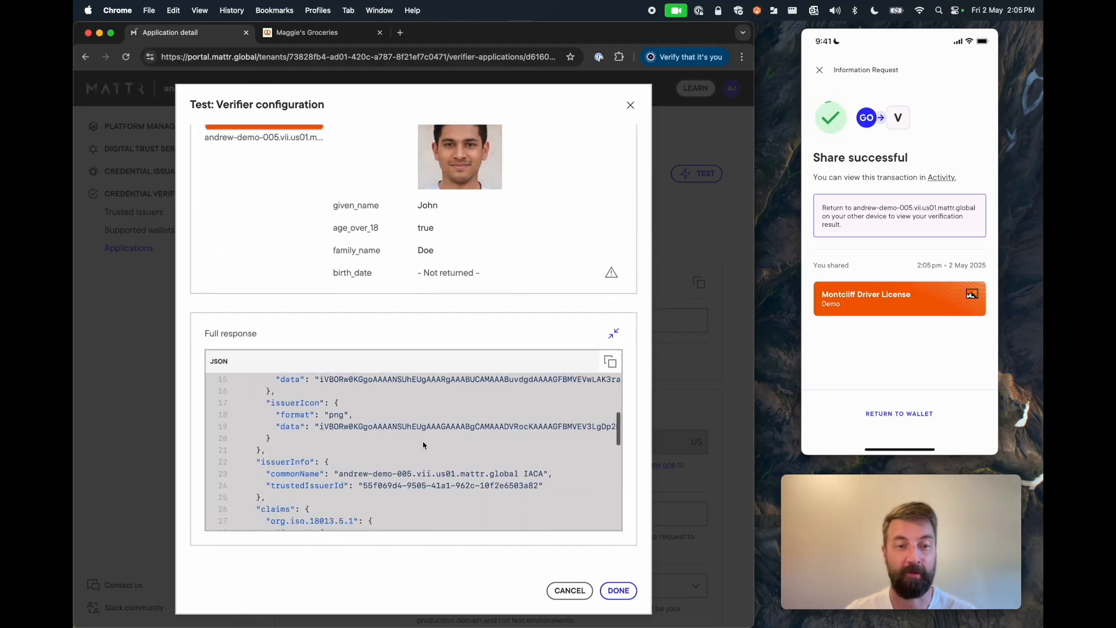
scroll(423, 446, down, 3)
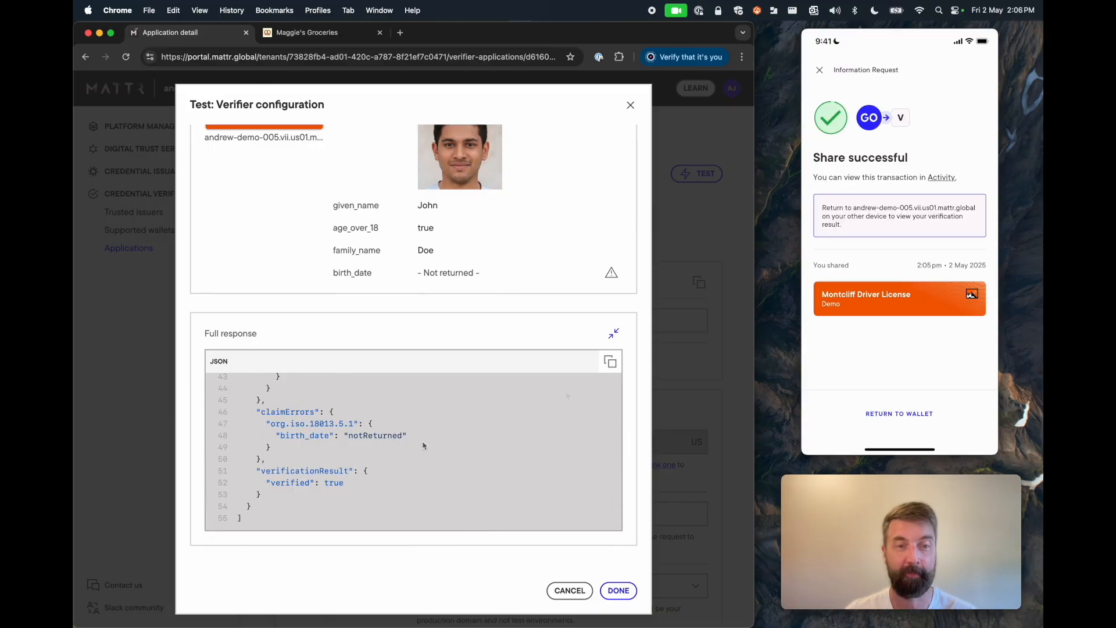